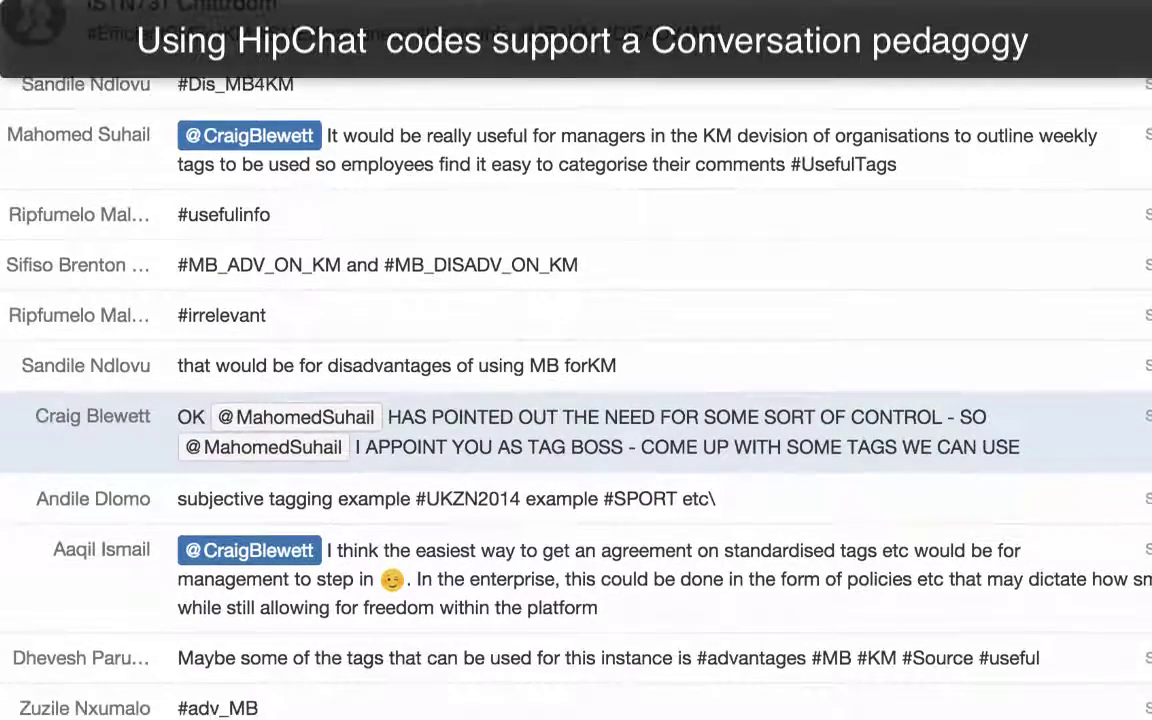
- Read through the class chatroom conversation about standardised tags, long posts and the official tag list
scroll(576, 400, down, 4)
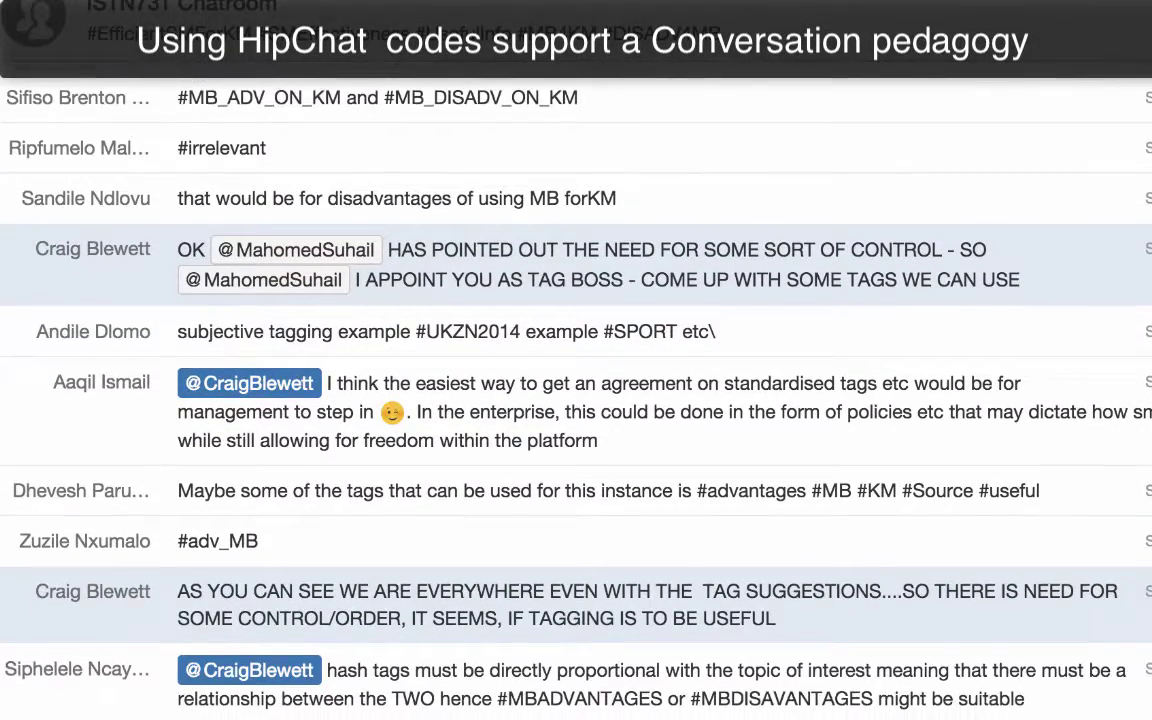
scroll(576, 400, down, 3)
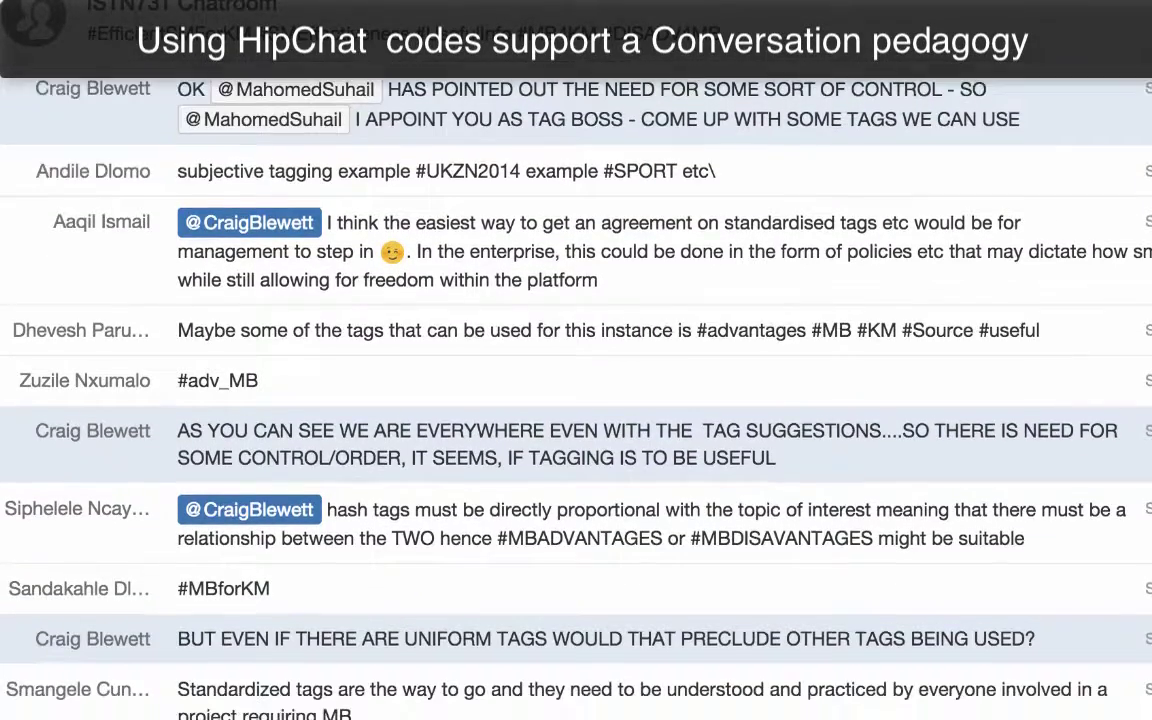
scroll(576, 400, down, 2)
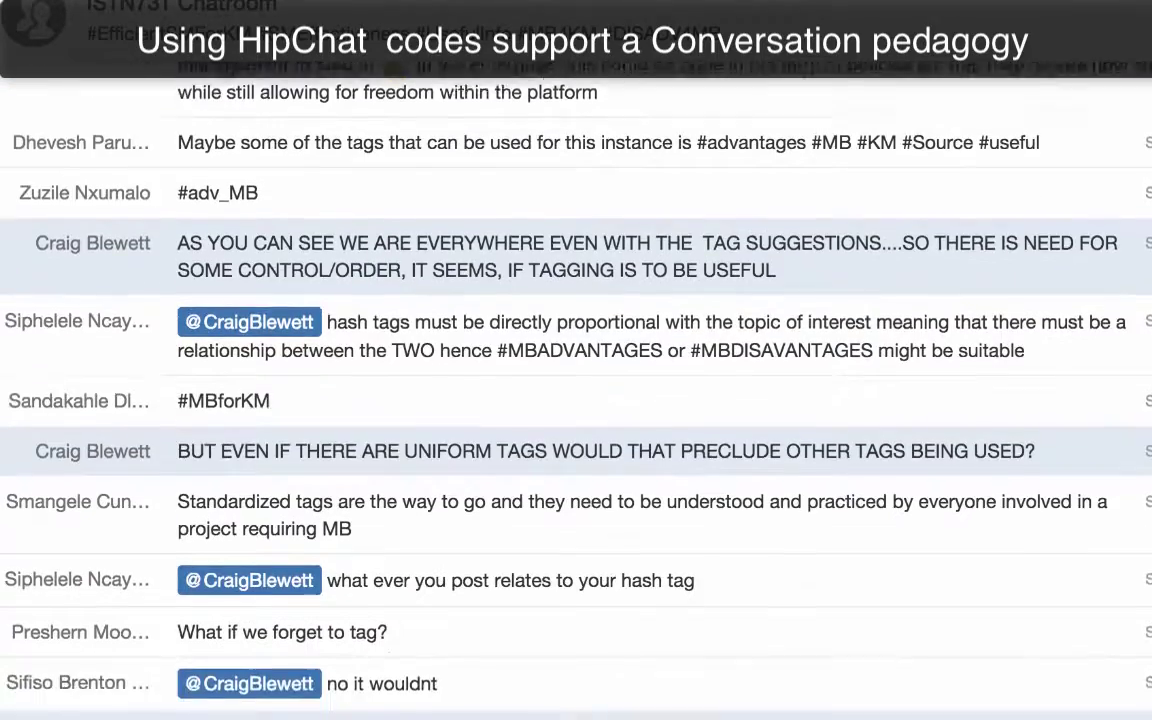
scroll(576, 400, down, 3)
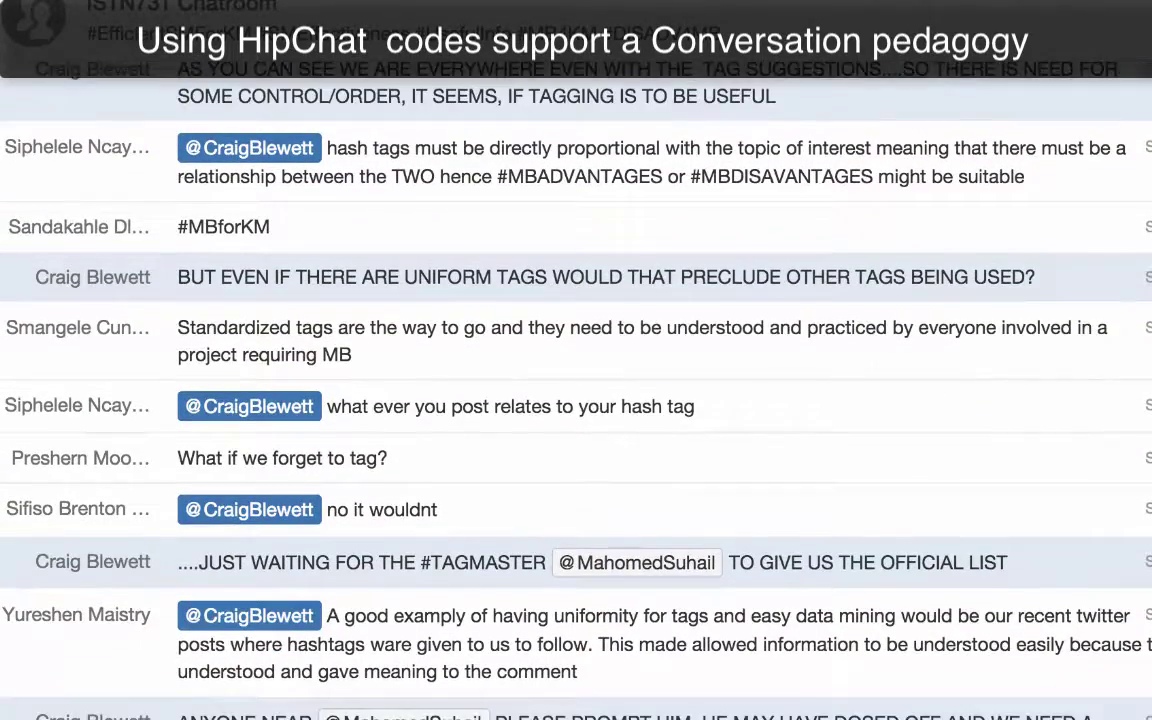
scroll(576, 400, down, 3)
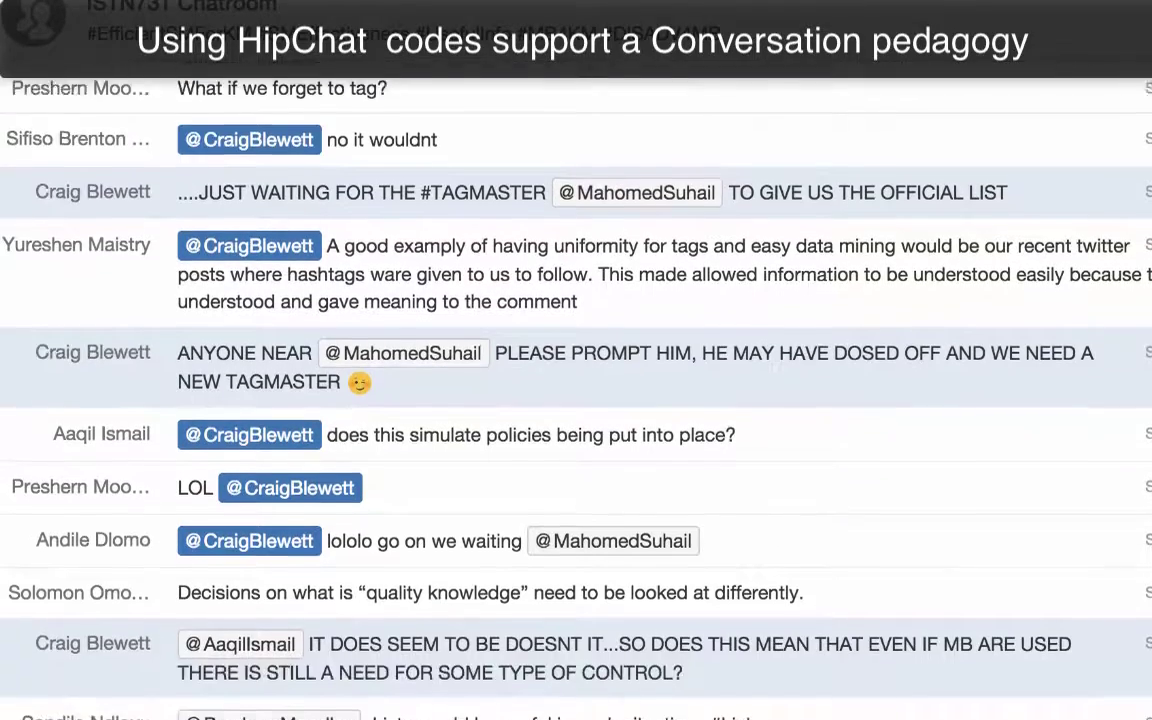
scroll(576, 400, down, 3)
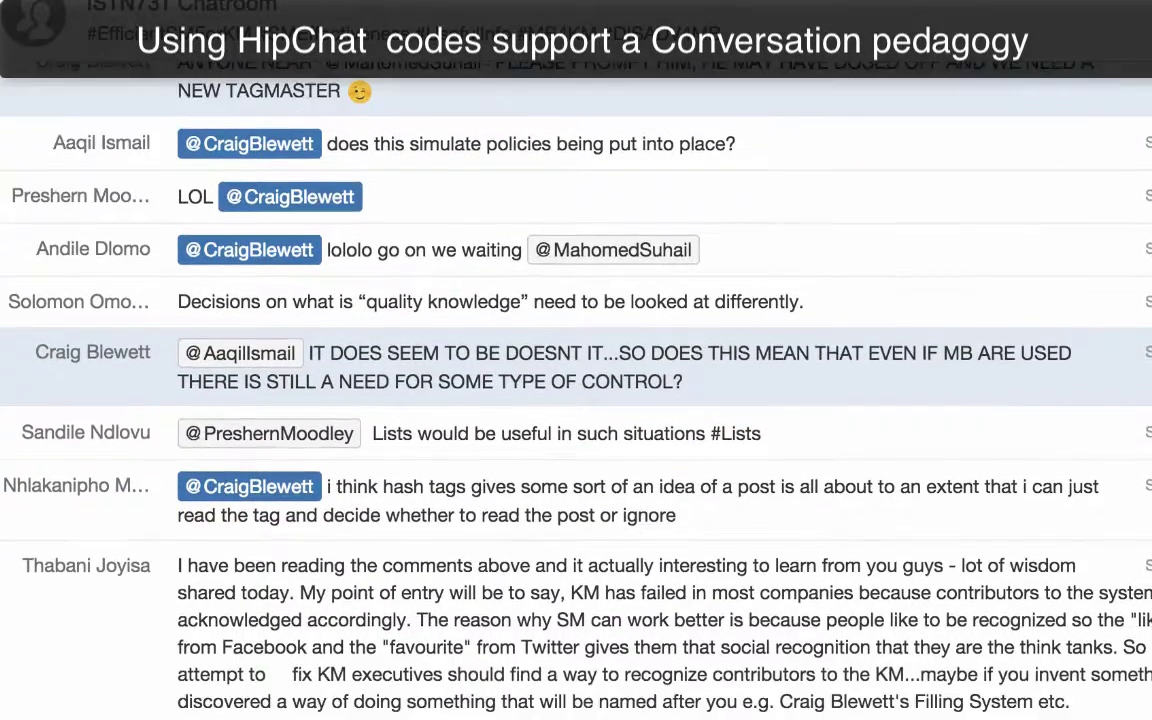
scroll(576, 400, down, 7)
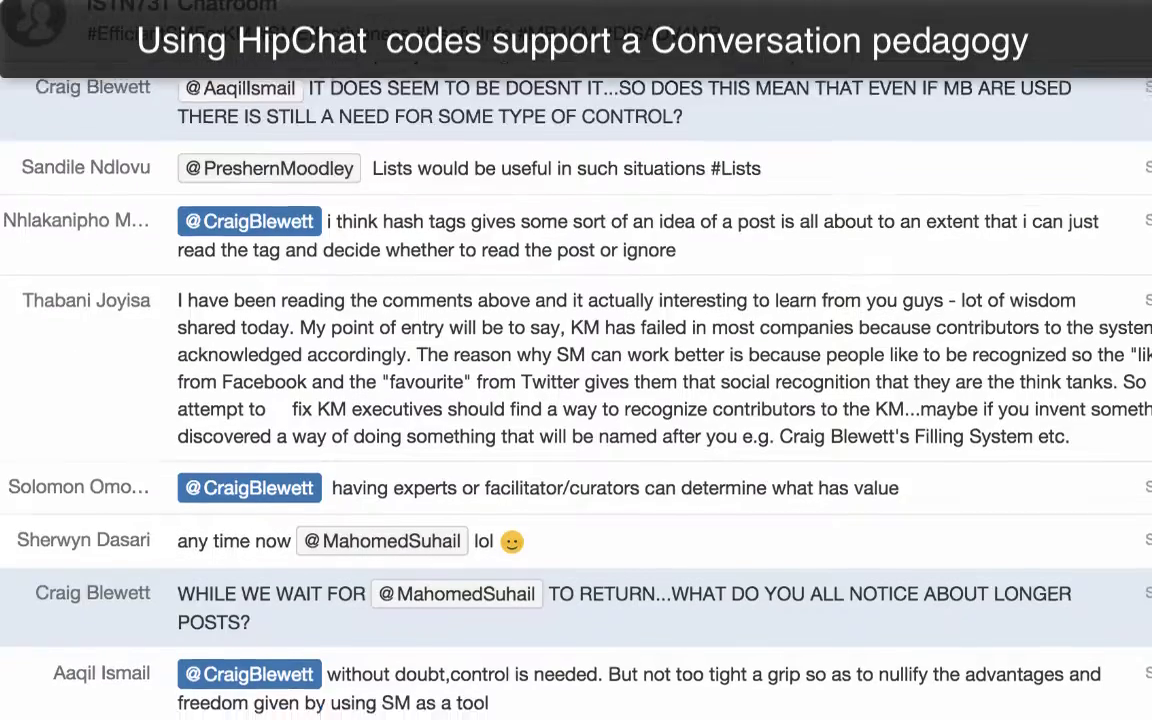
scroll(576, 400, down, 10)
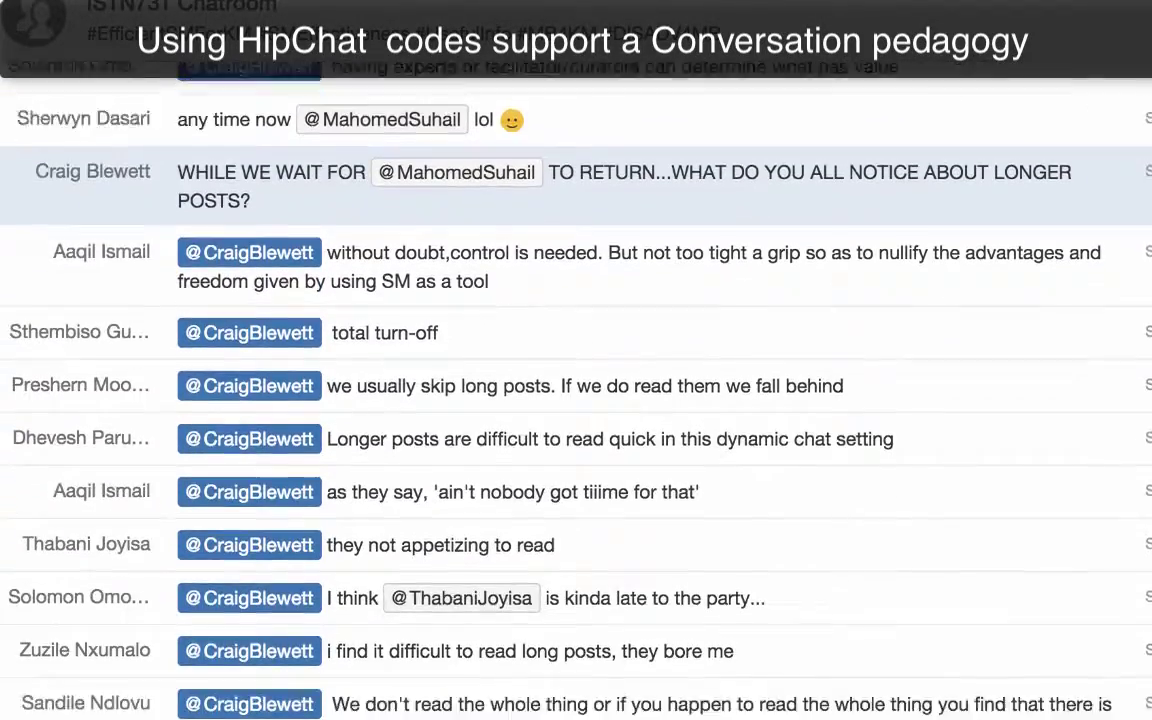
scroll(576, 400, down, 10)
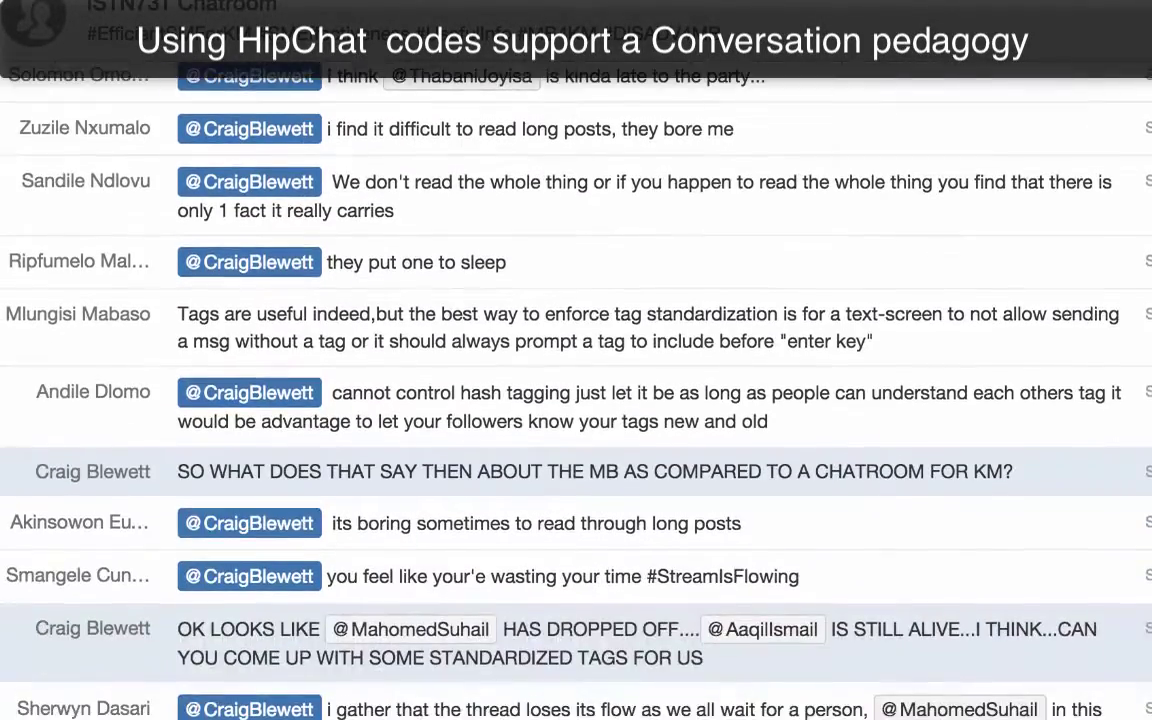
scroll(576, 400, down, 6)
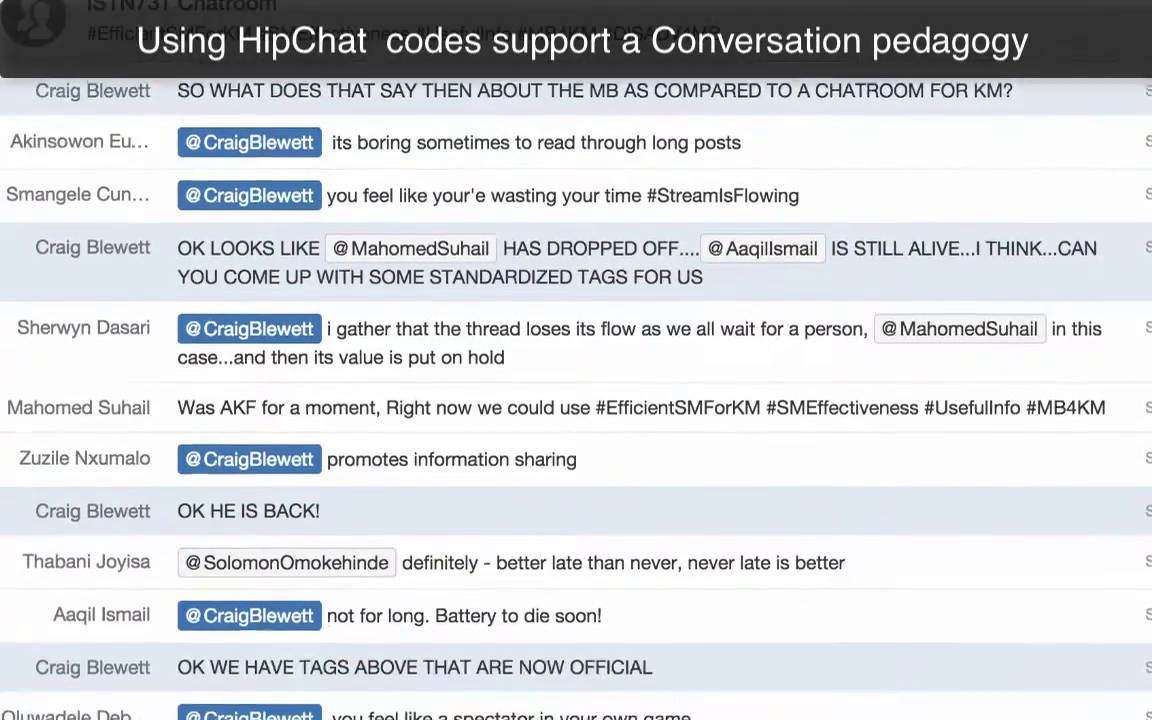
scroll(576, 400, down, 7)
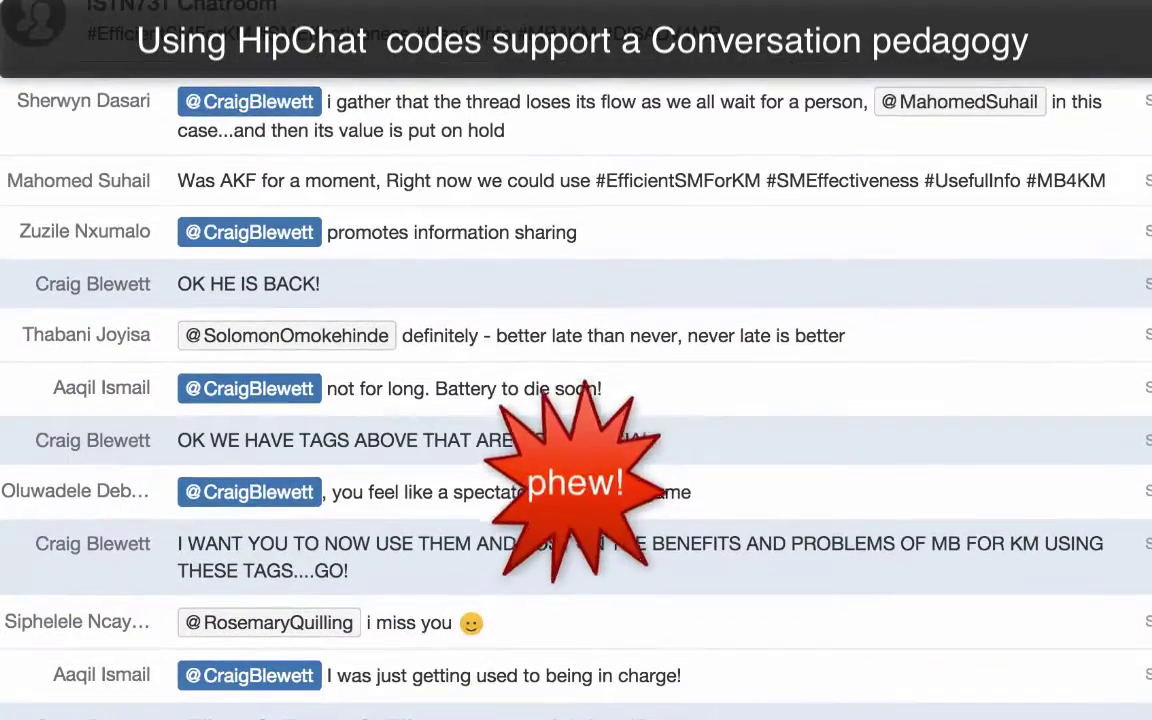
scroll(576, 400, down, 14)
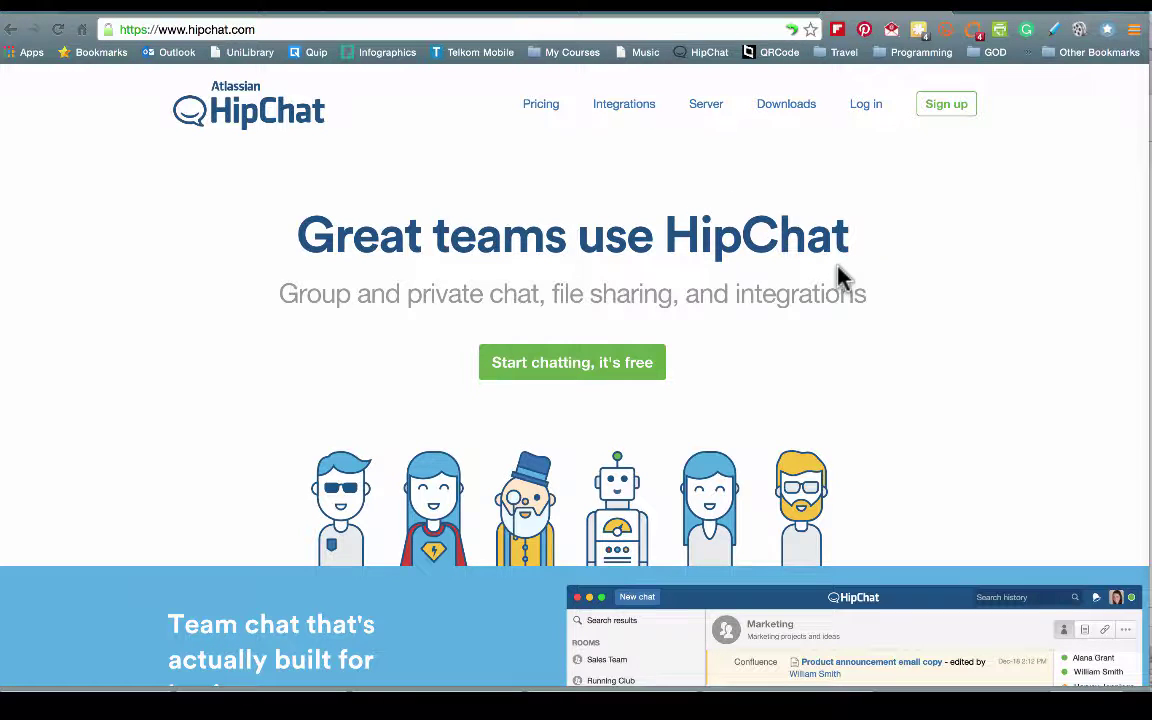
- Review the HipChat home page, examining its team chat, supported platforms, integrations and server sections
scroll(840, 278, down, 5)
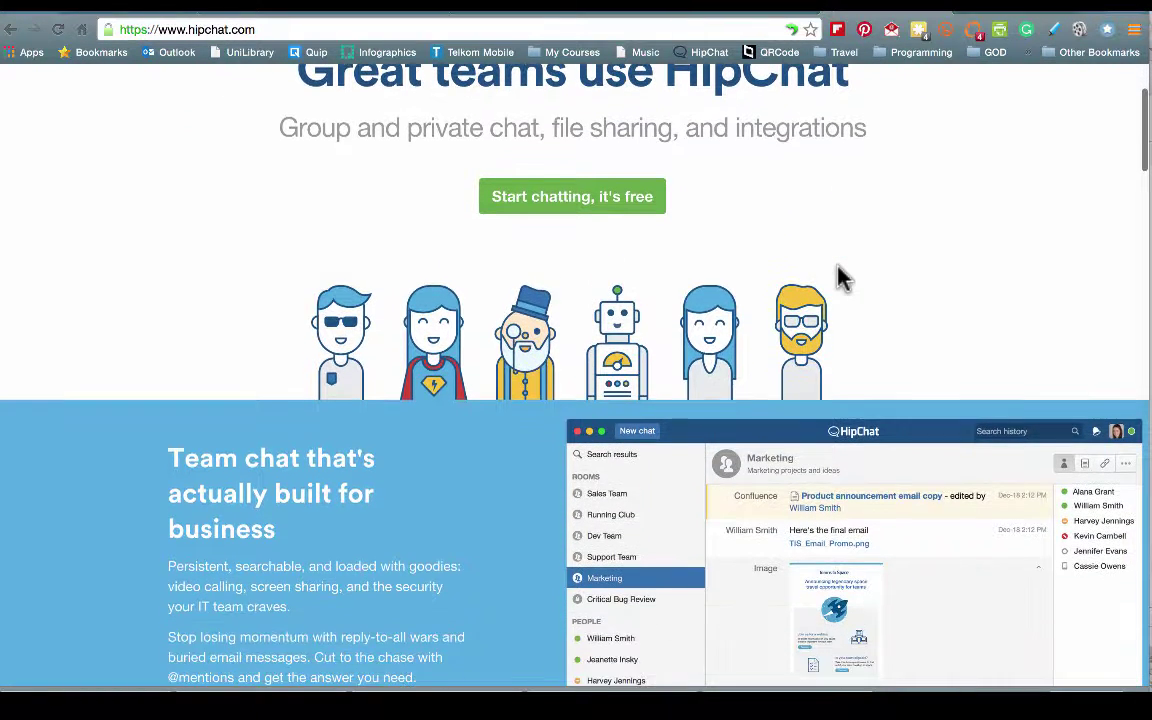
scroll(838, 267, down, 3)
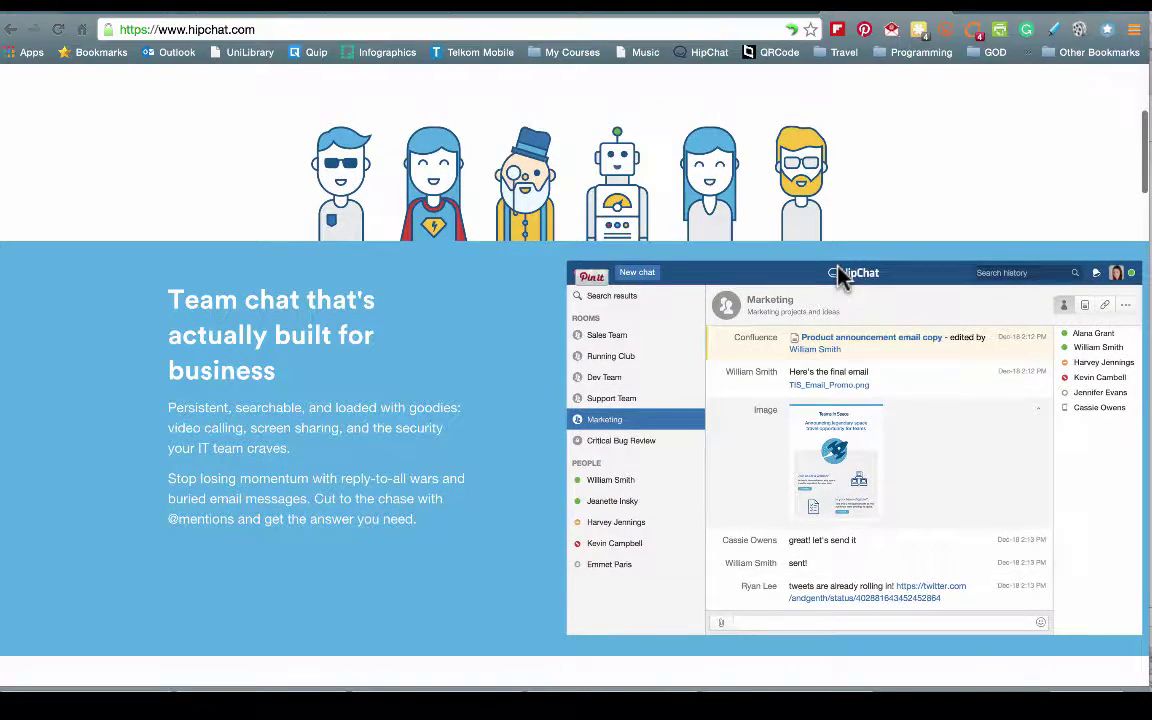
scroll(840, 278, down, 3)
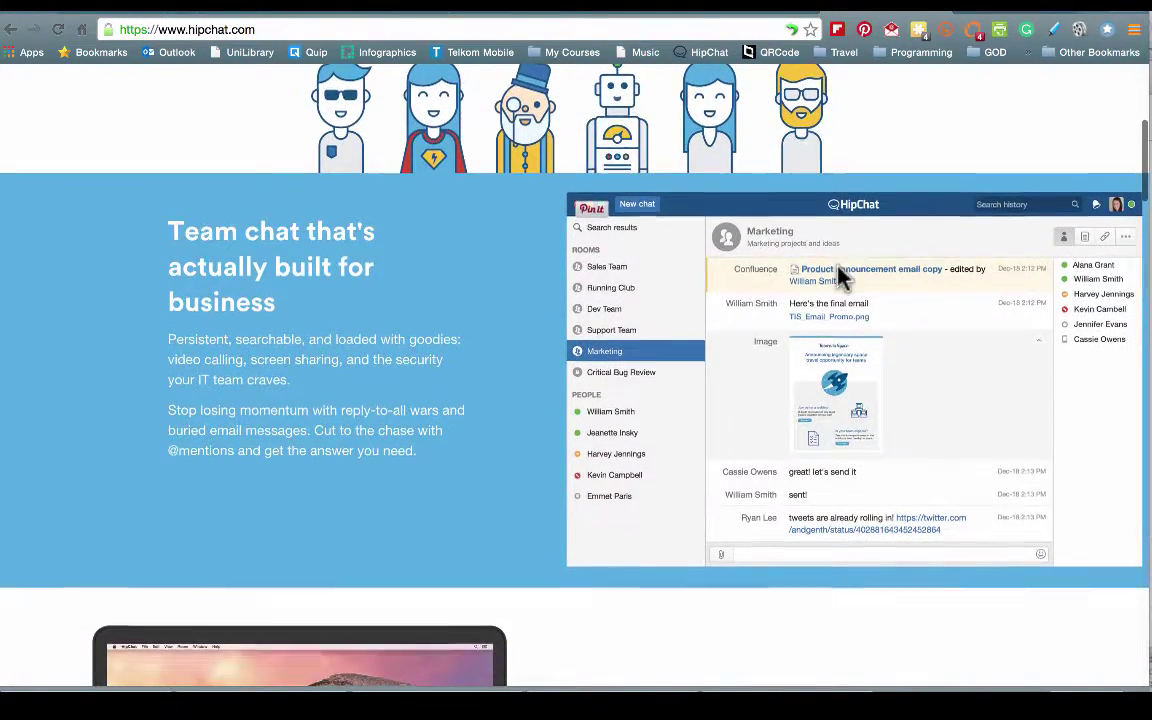
scroll(840, 278, down, 5)
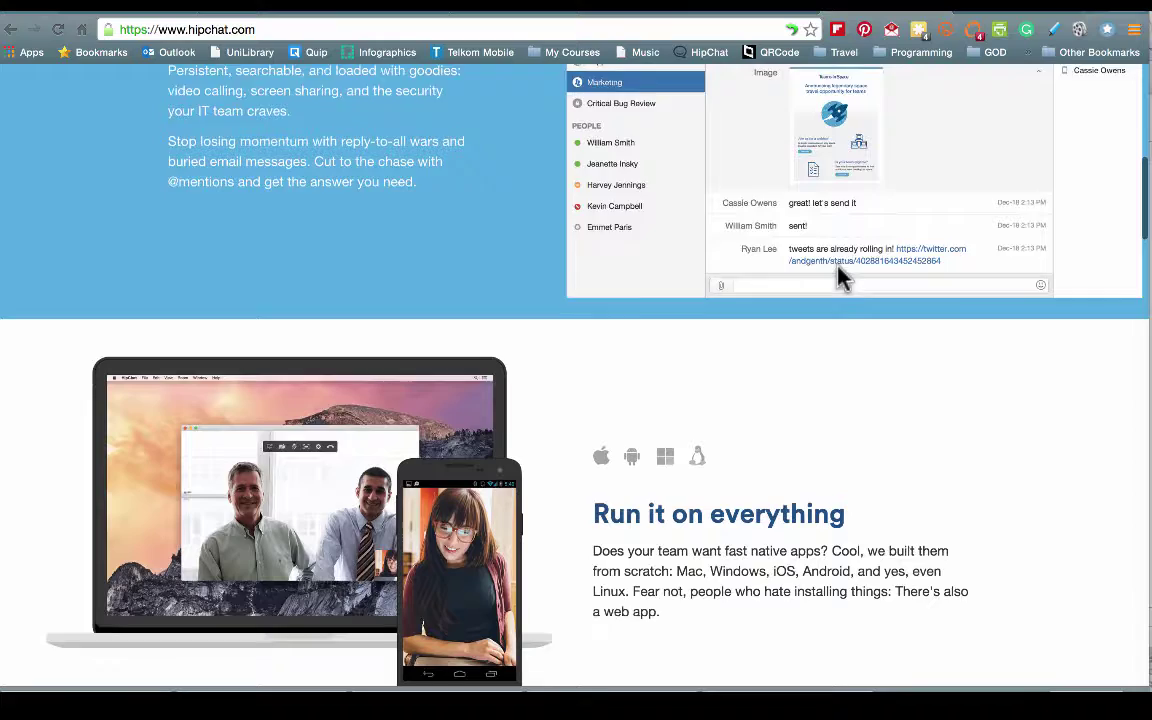
scroll(840, 278, down, 3)
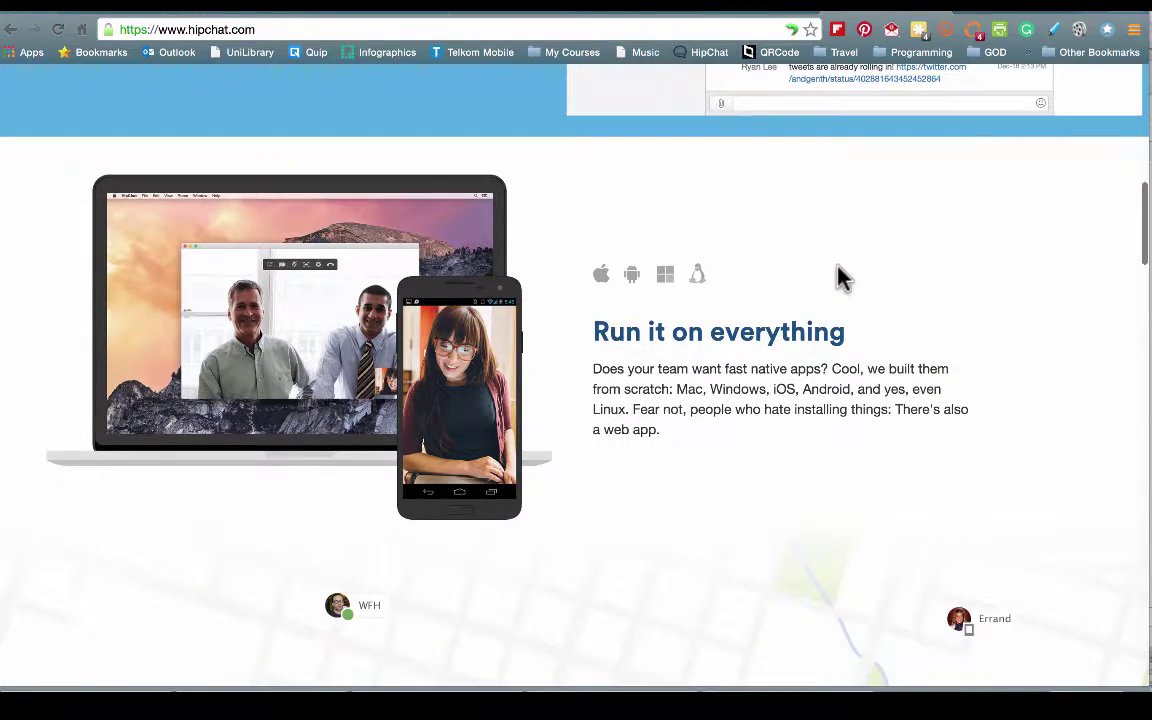
scroll(840, 278, down, 4)
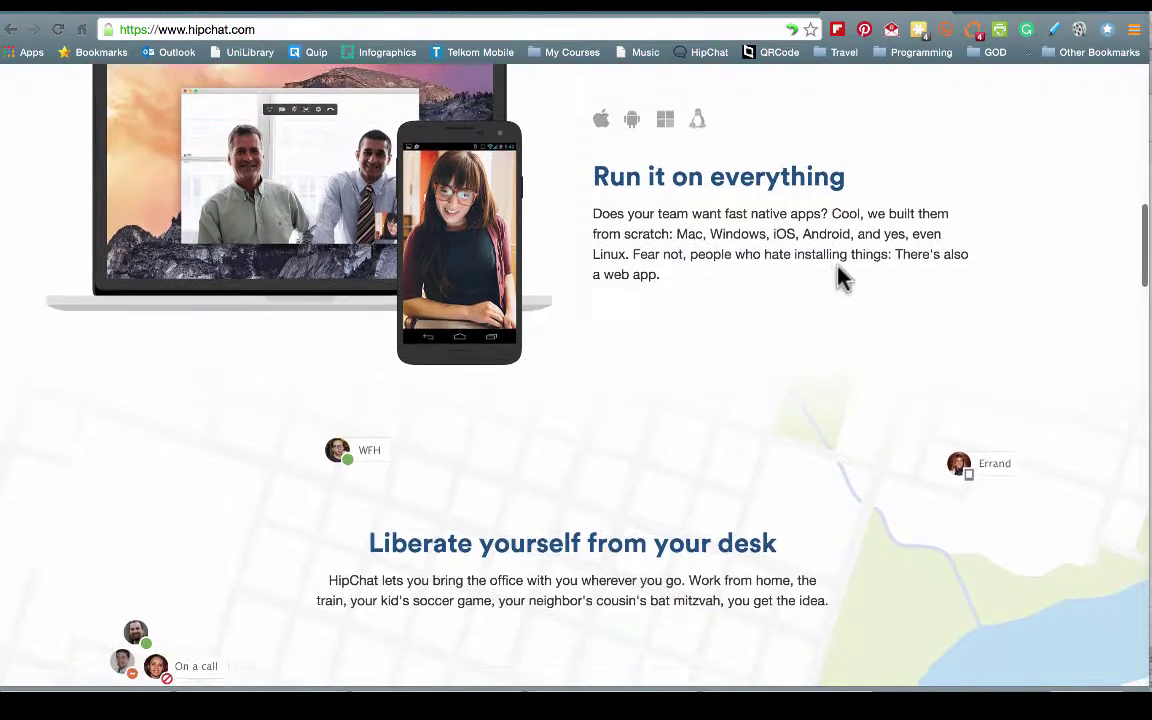
scroll(840, 278, down, 3)
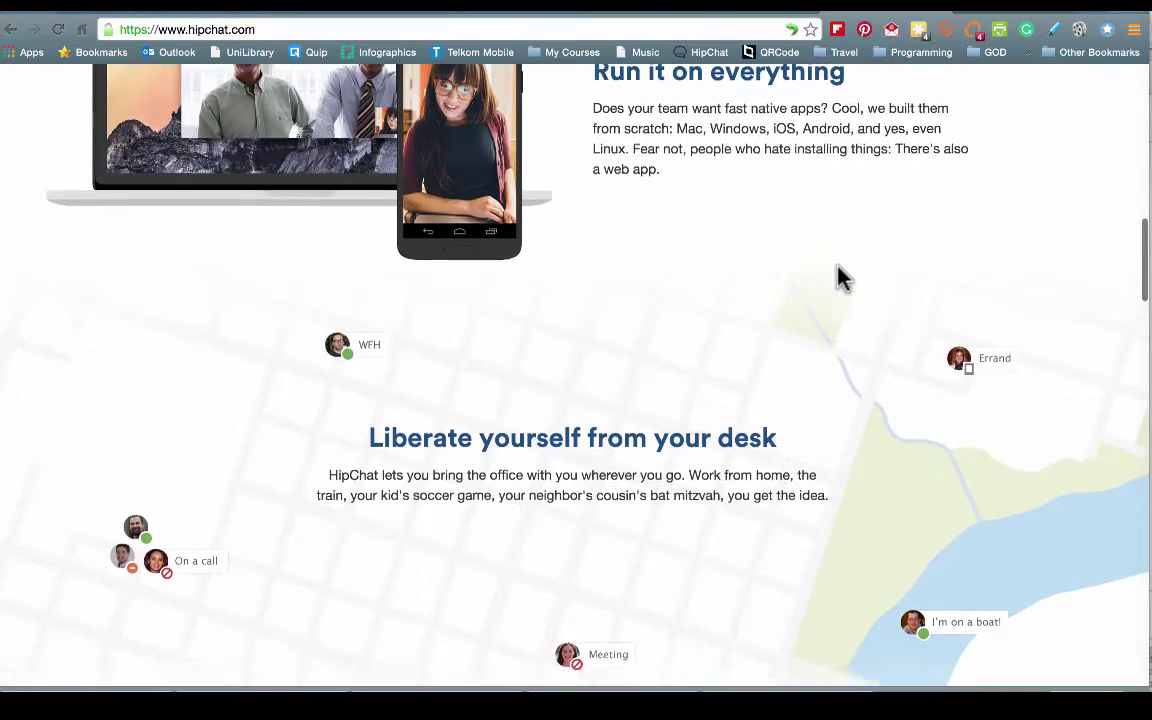
scroll(840, 278, down, 13)
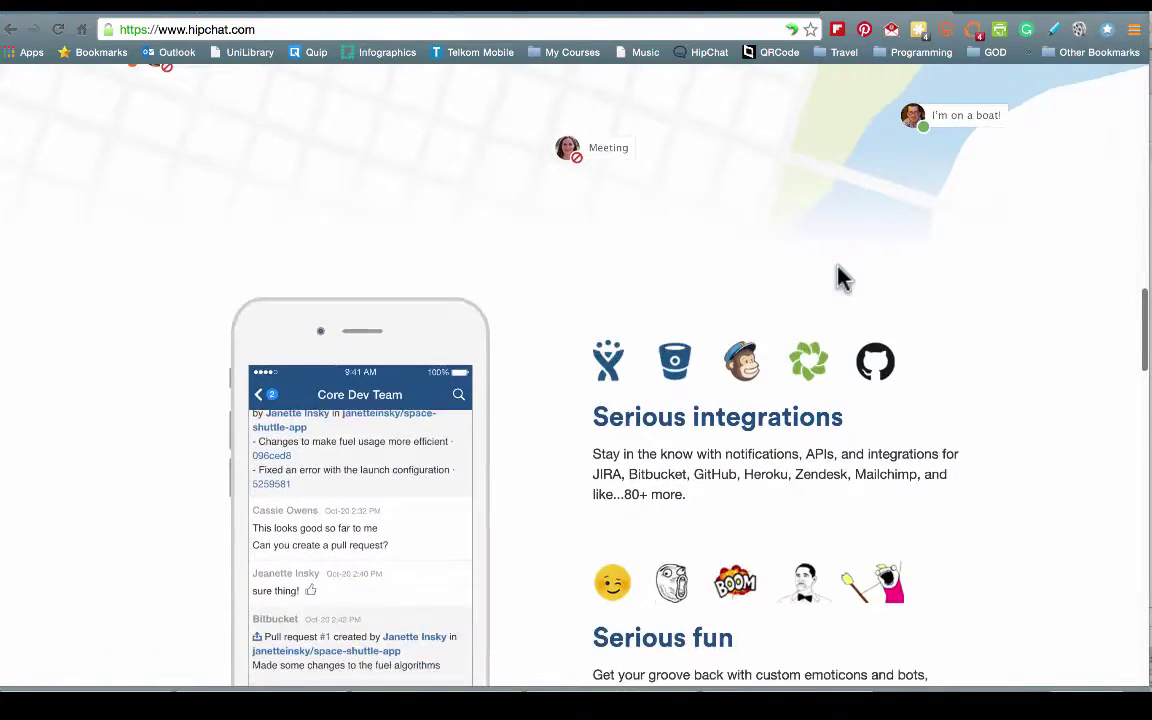
scroll(838, 267, down, 5)
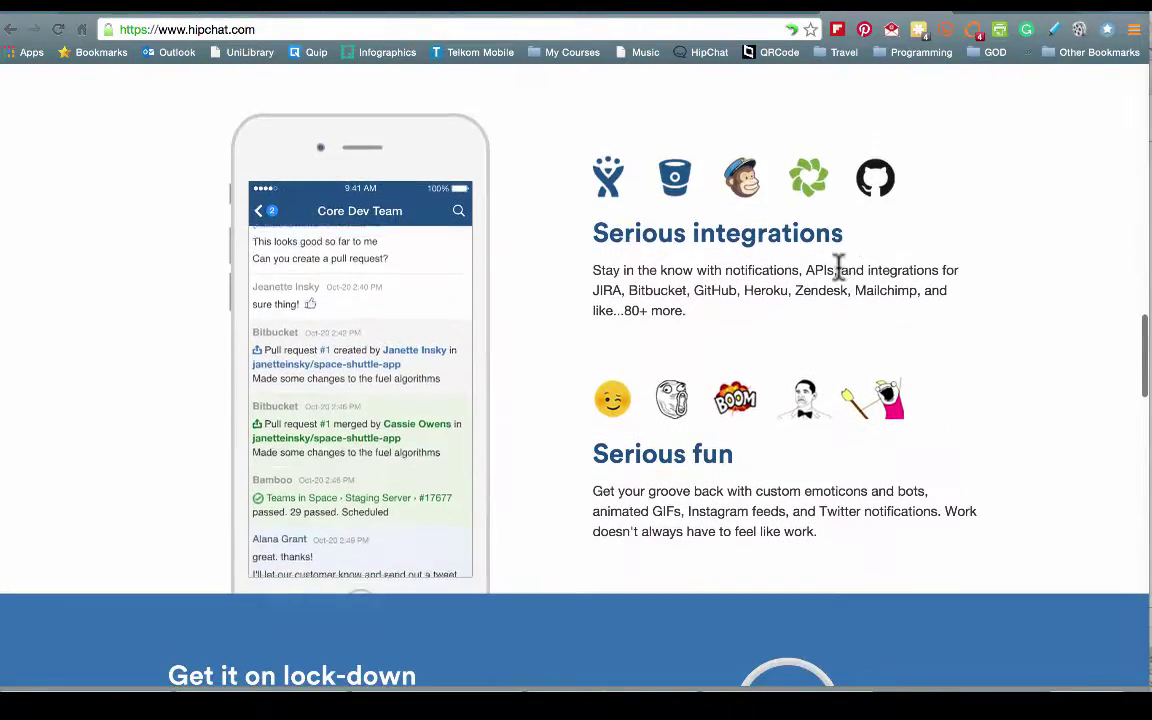
scroll(838, 267, down, 7)
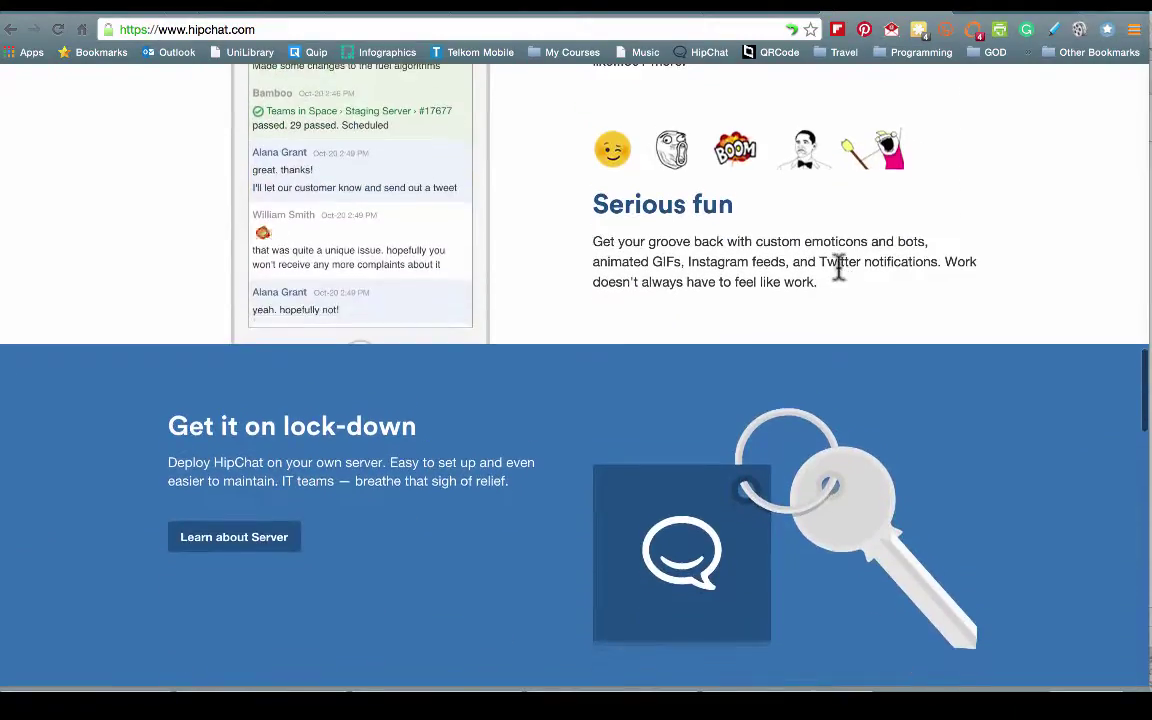
scroll(838, 267, up, 20)
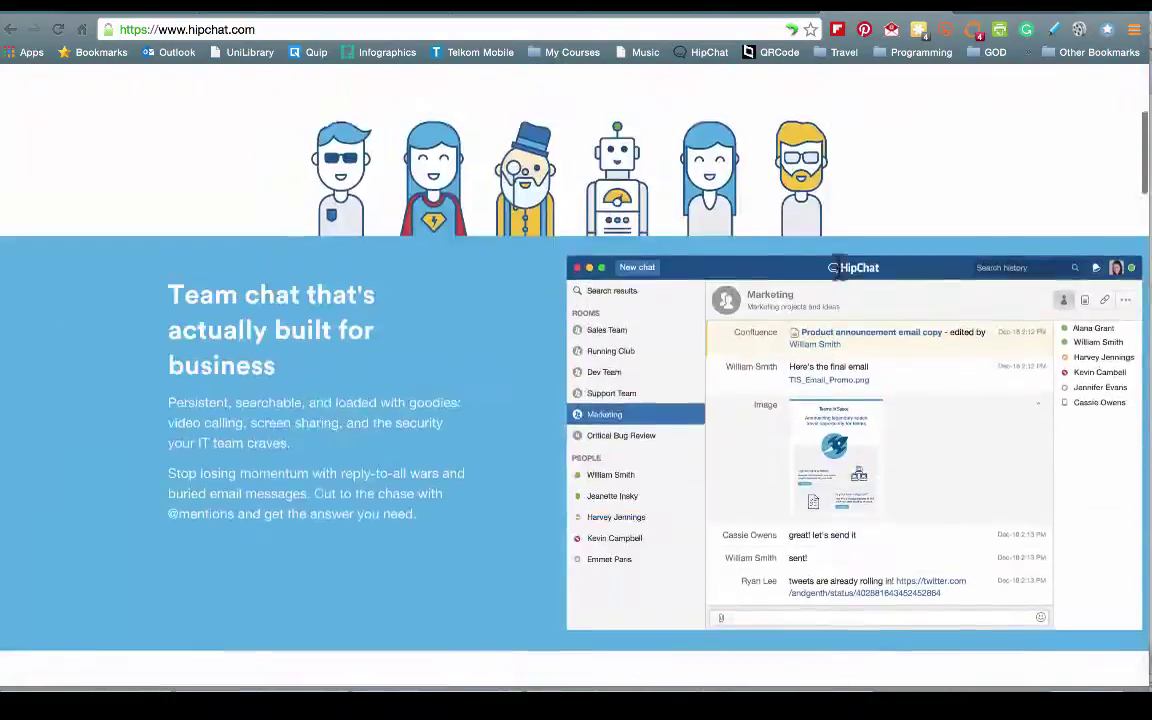
scroll(838, 268, up, 9)
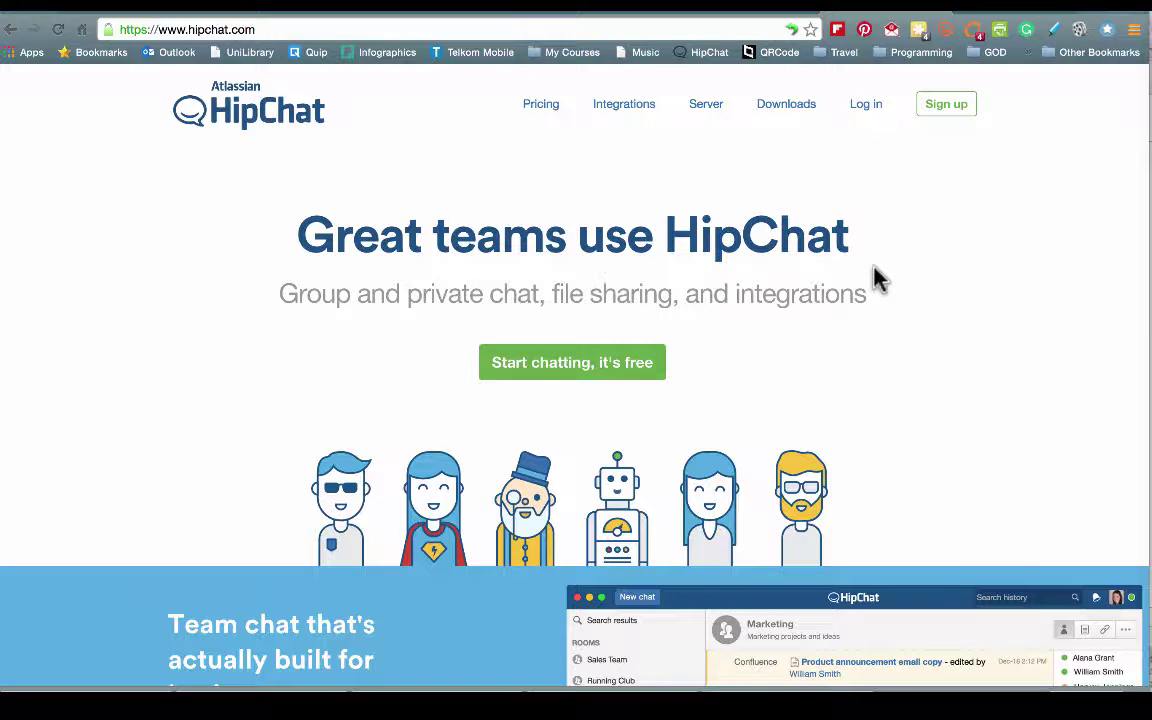
- Sign up for free HipChat chatting and create a new team with the address activated.hipchat.com
click(568, 377)
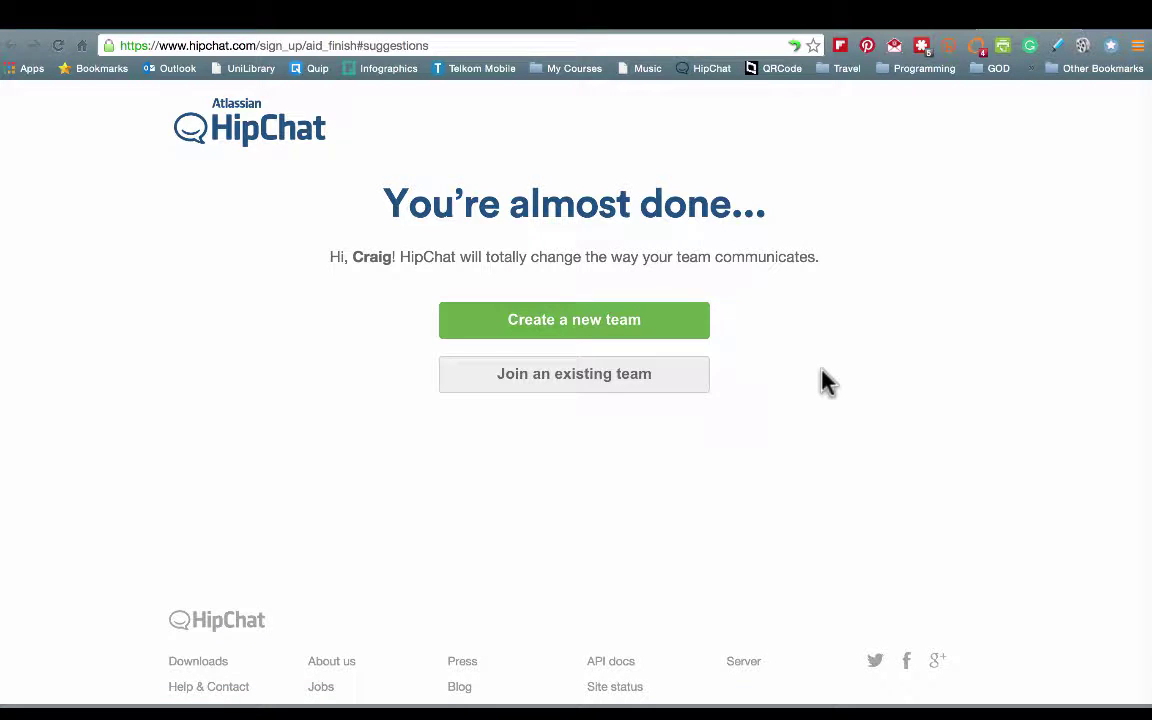
click(573, 325)
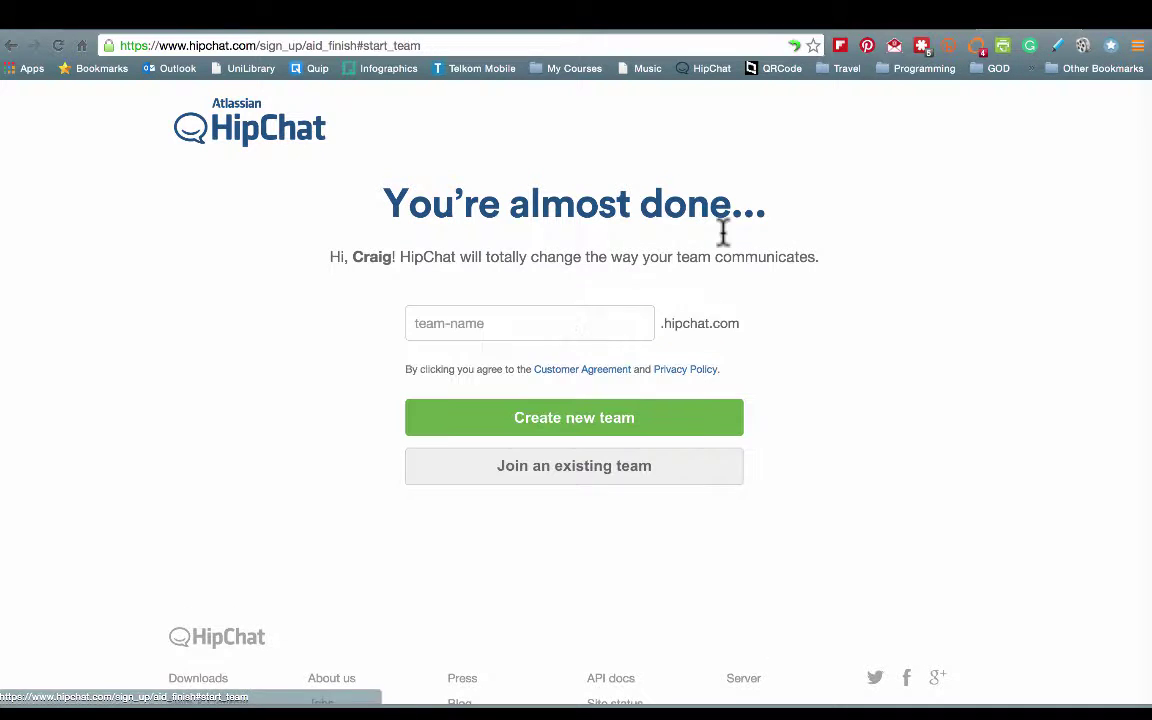
click(530, 322)
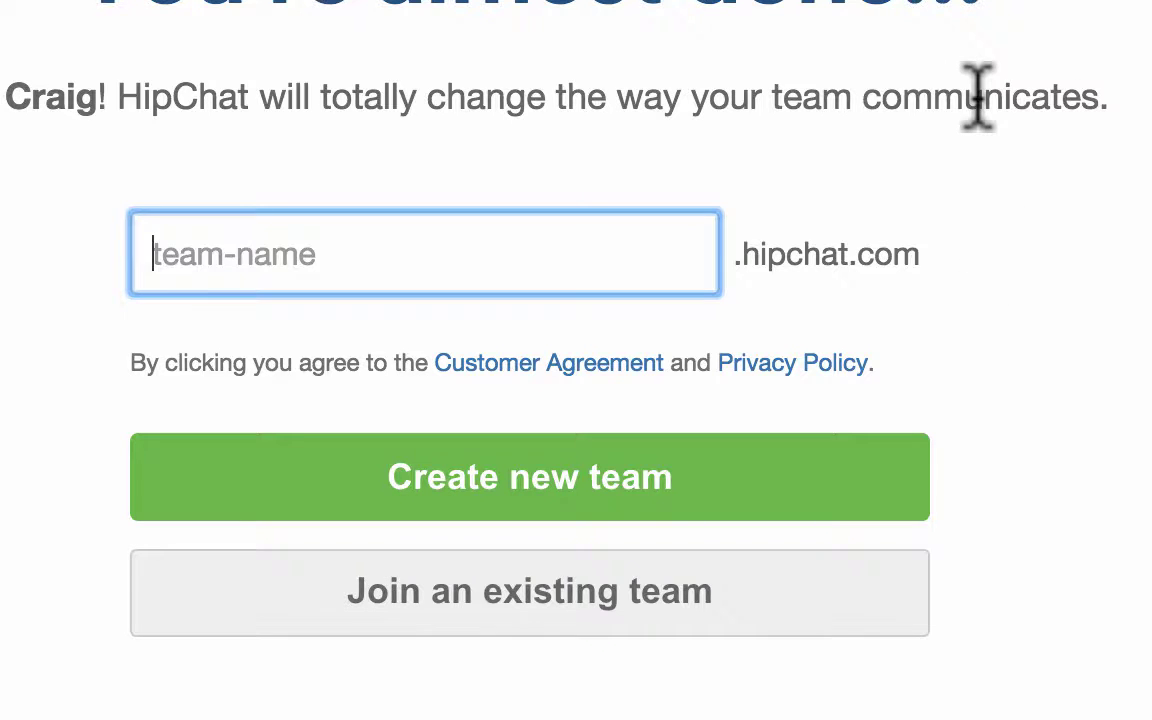
text(conversation)
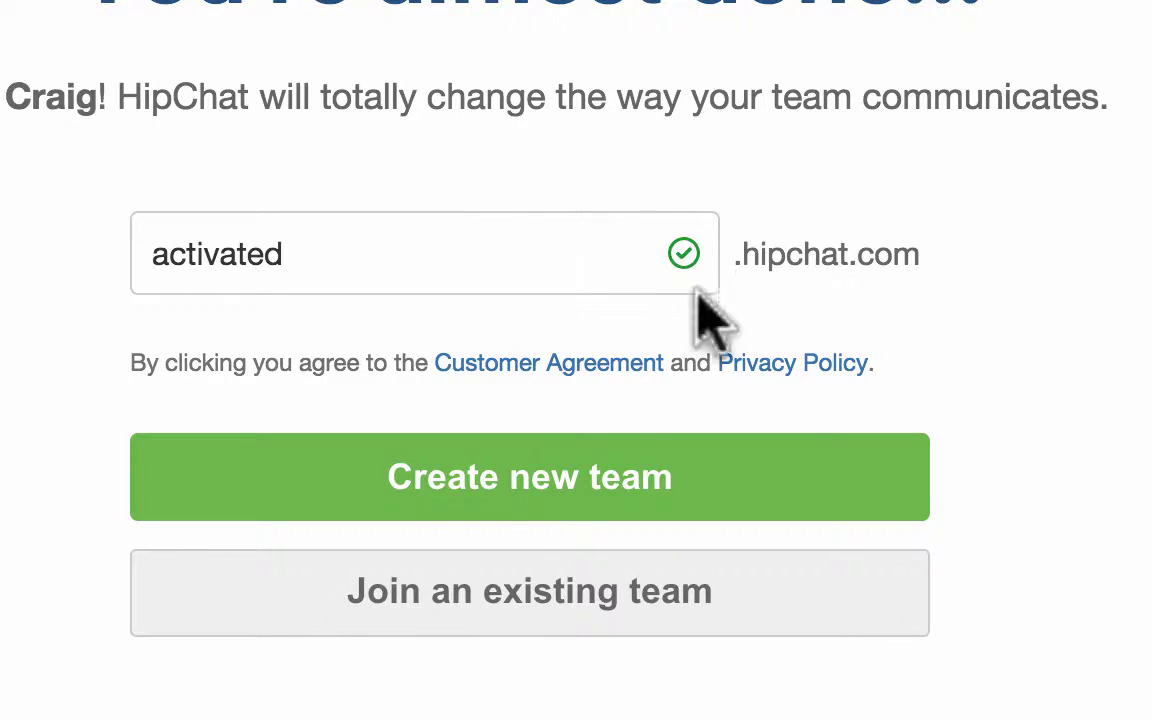
click(548, 490)
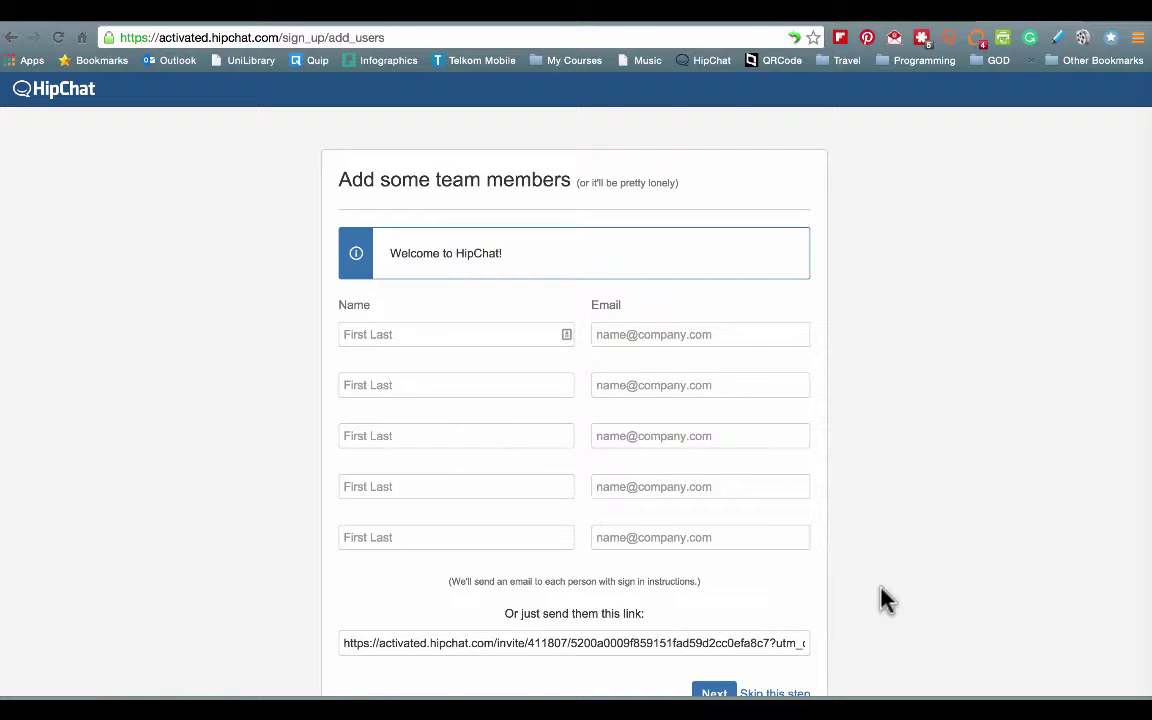
- Continue past adding team members without entering anyone, and place the cursor in the Activated room's message box
scroll(884, 593, down, 2)
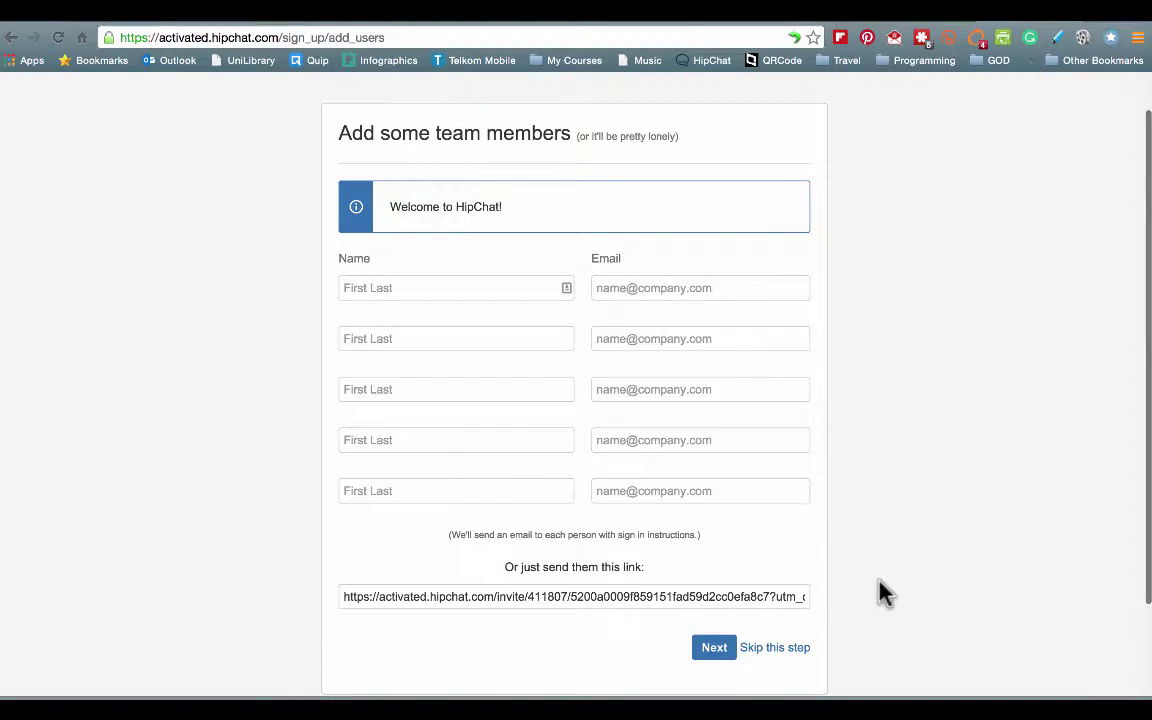
click(712, 650)
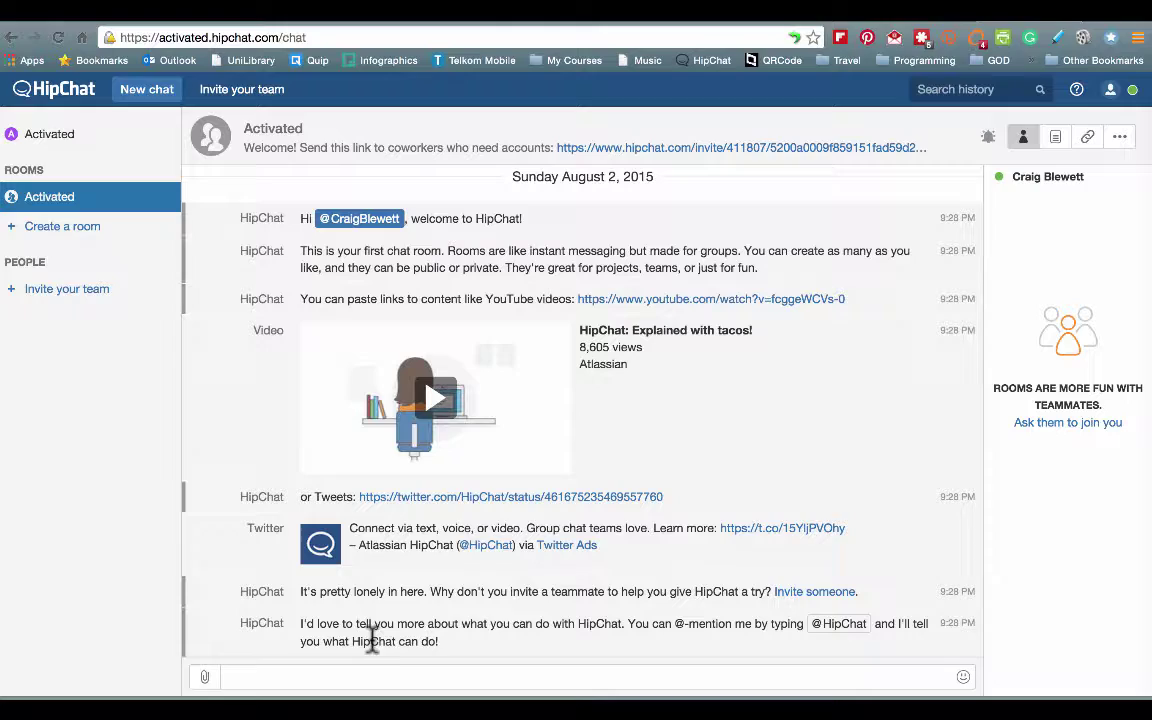
click(375, 676)
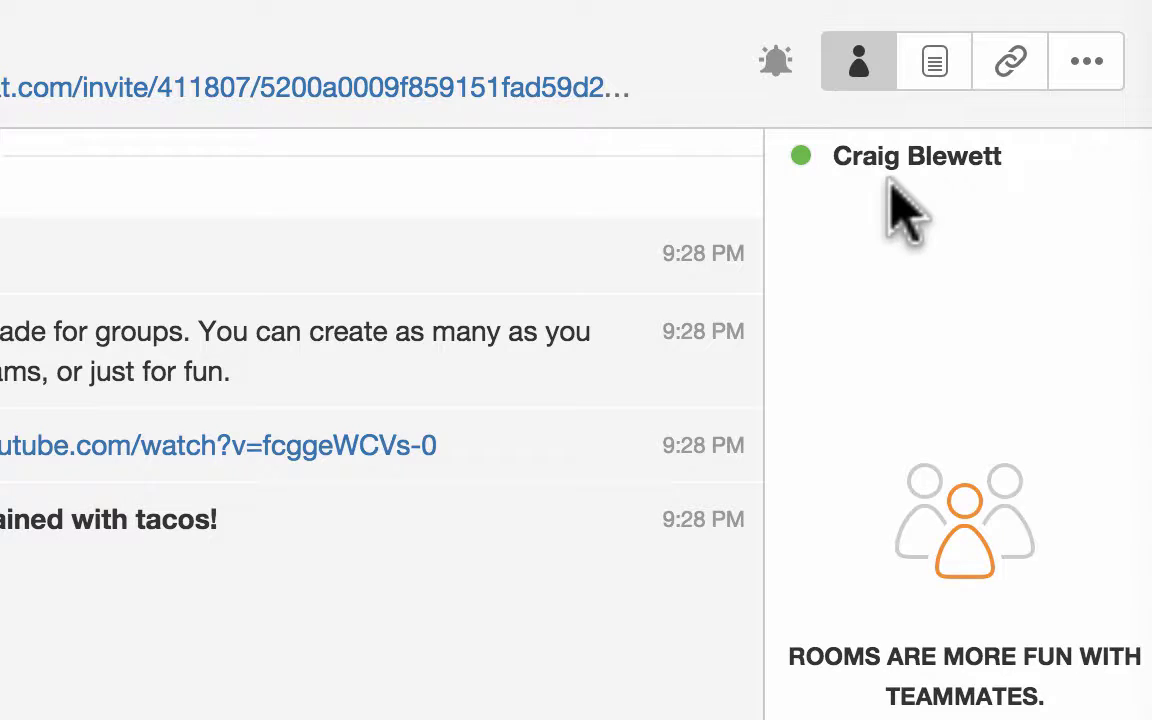
- Inspect the notification options for the Activated room and close them without changing the setting
mouse_move(866, 162)
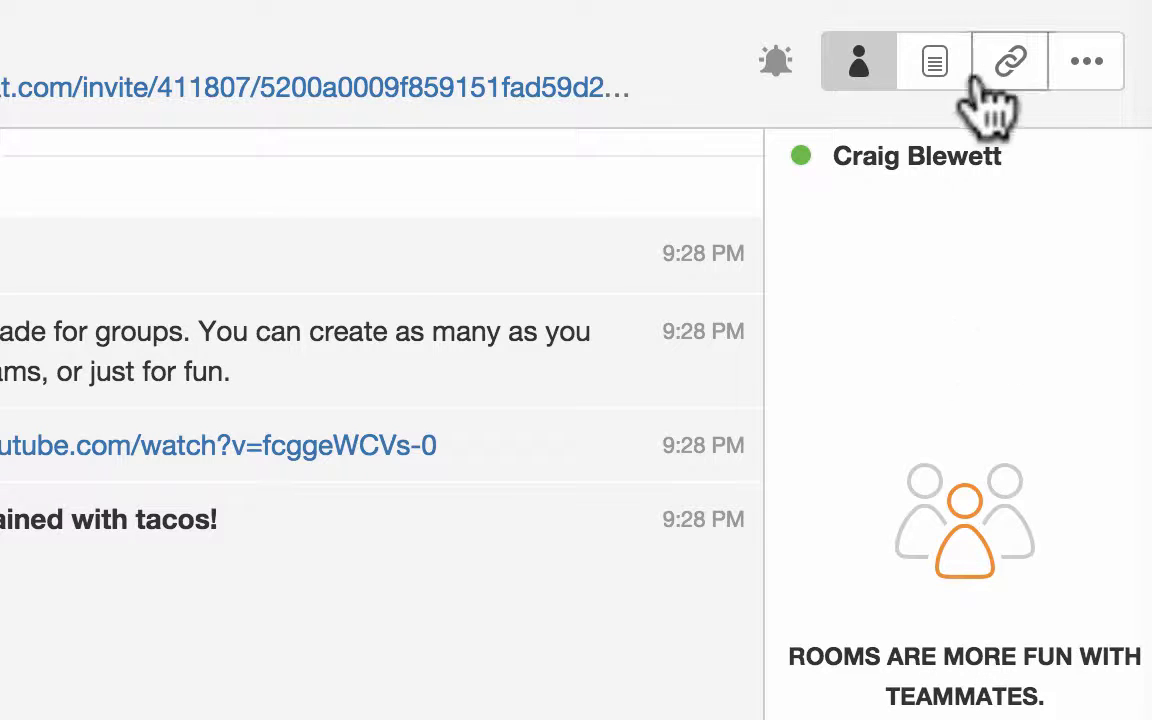
click(772, 66)
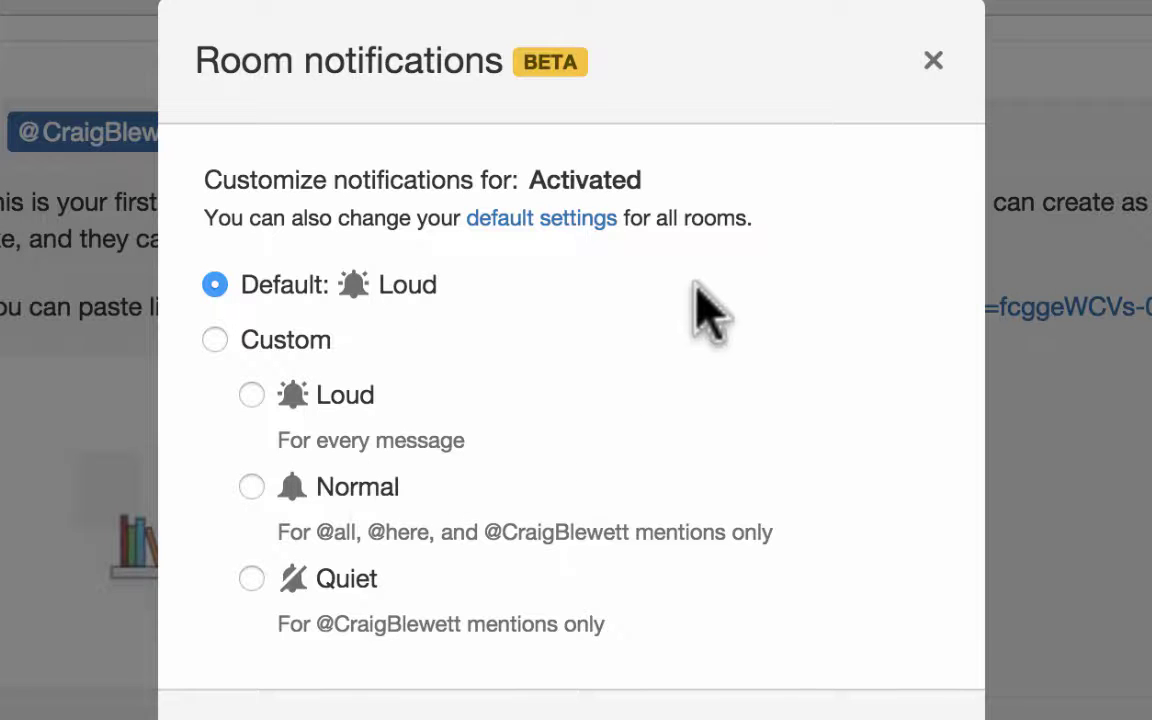
click(932, 63)
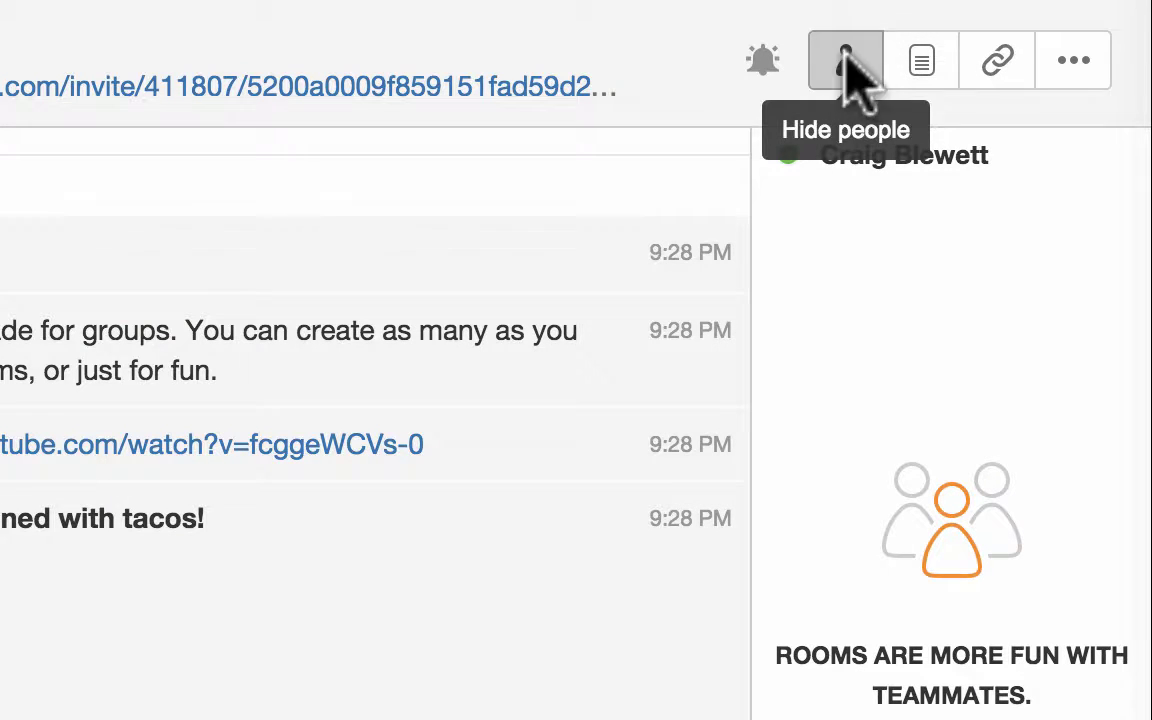
- Inspect the Activated room's shared files, shared links and further room options, and close the options without choosing one
click(921, 72)
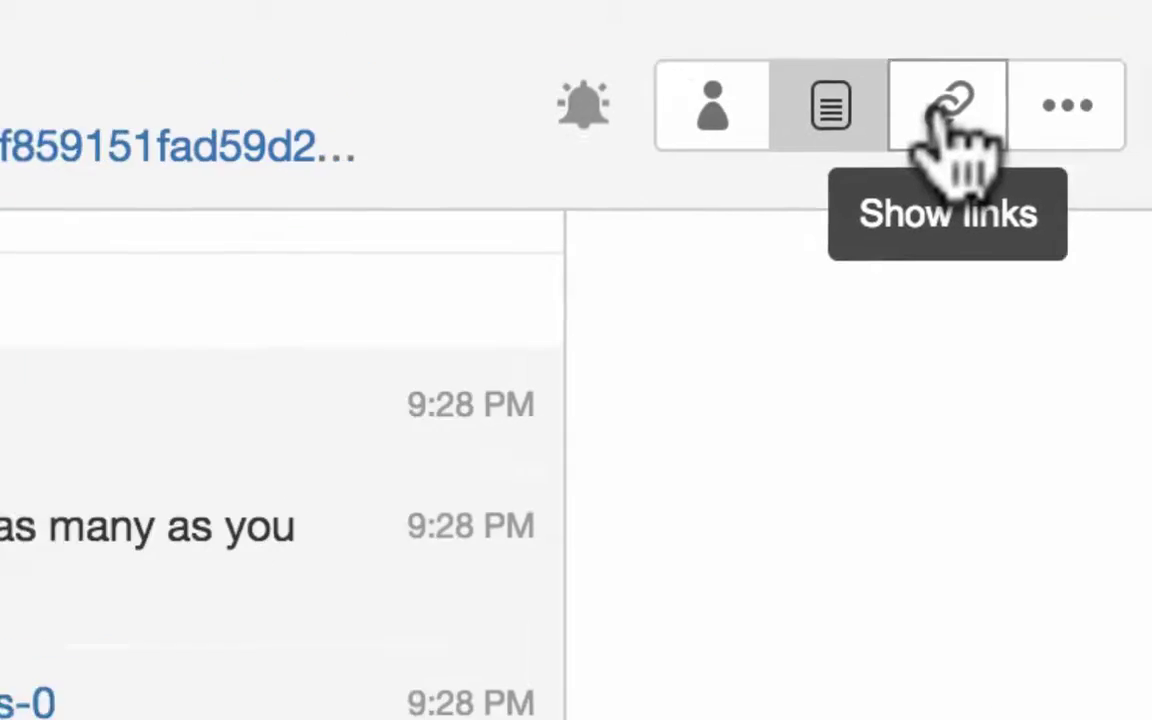
click(940, 108)
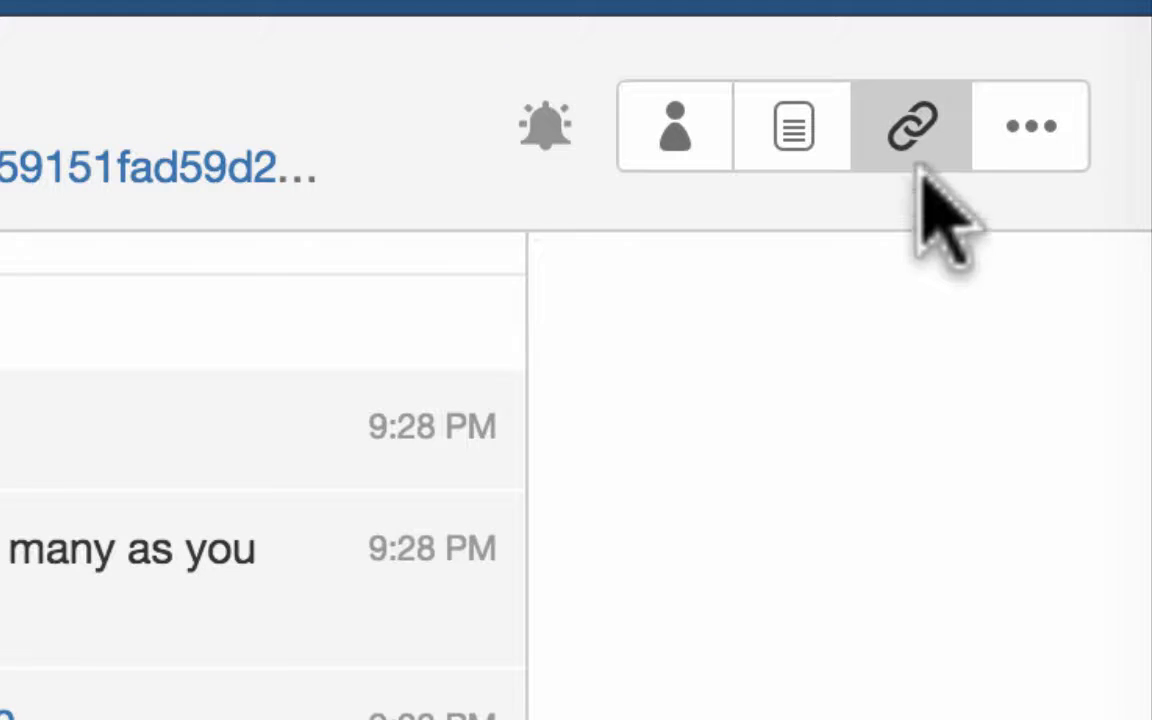
click(1025, 130)
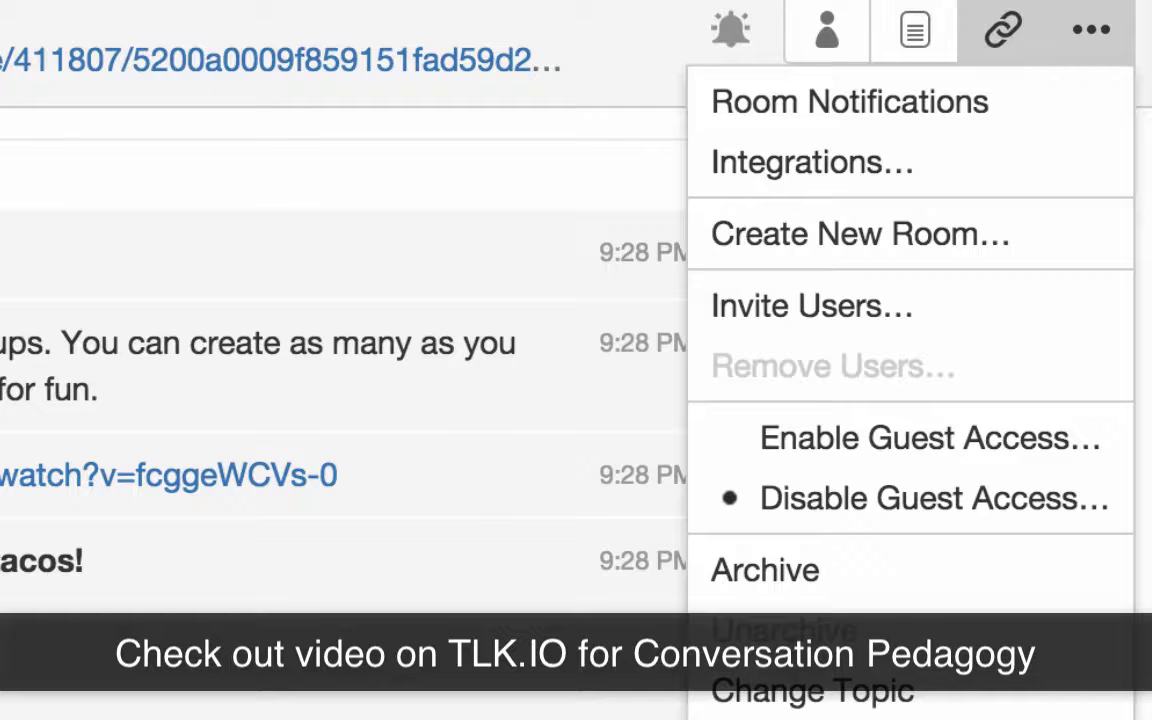
key(Escape)
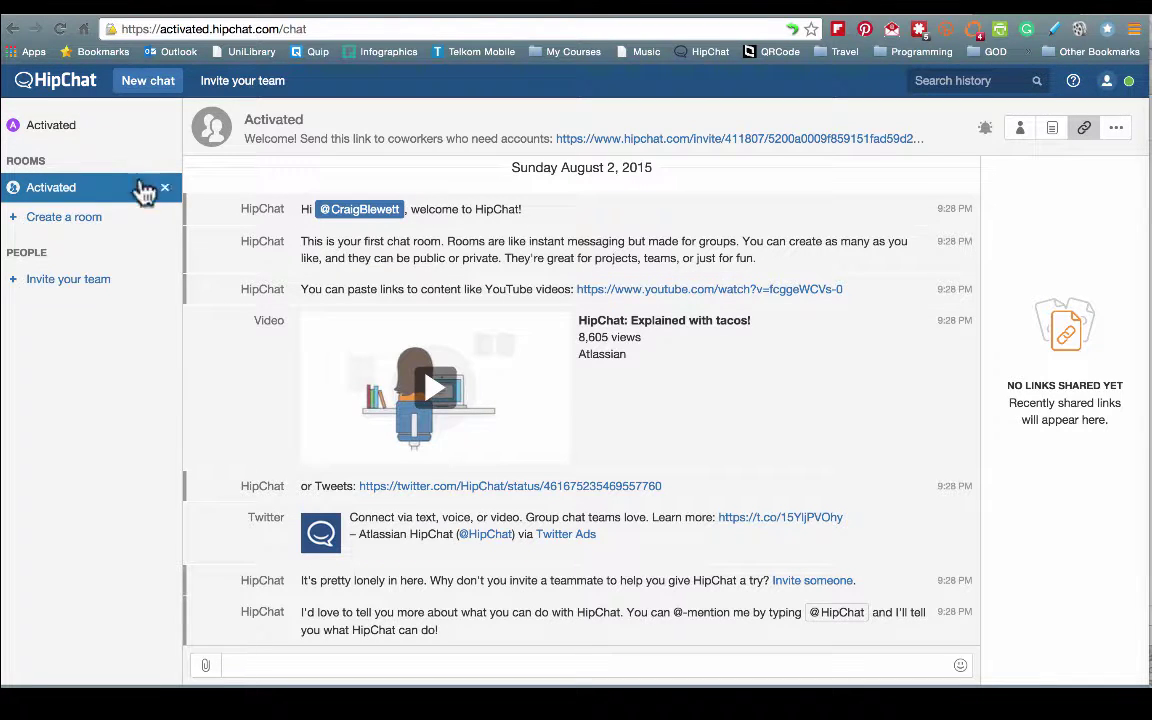
- Create an open room named Conversation Pedagogy with the topic "How conversation can be used in teaching"
click(72, 222)
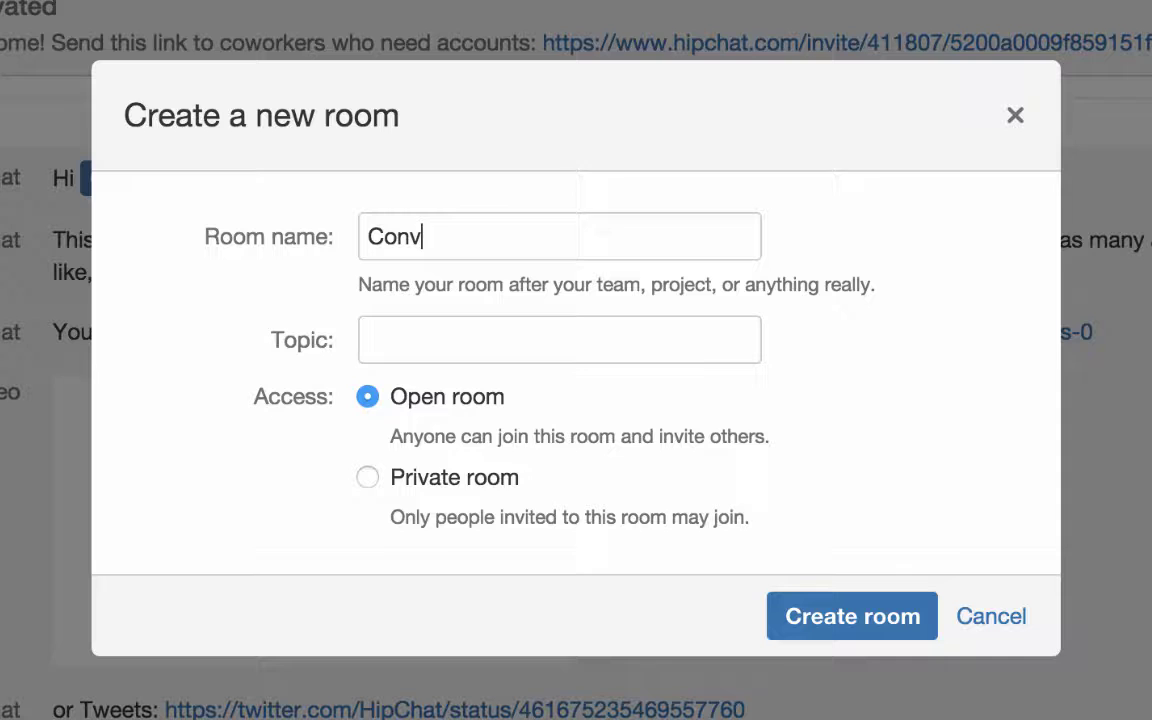
text(ersation Peda)
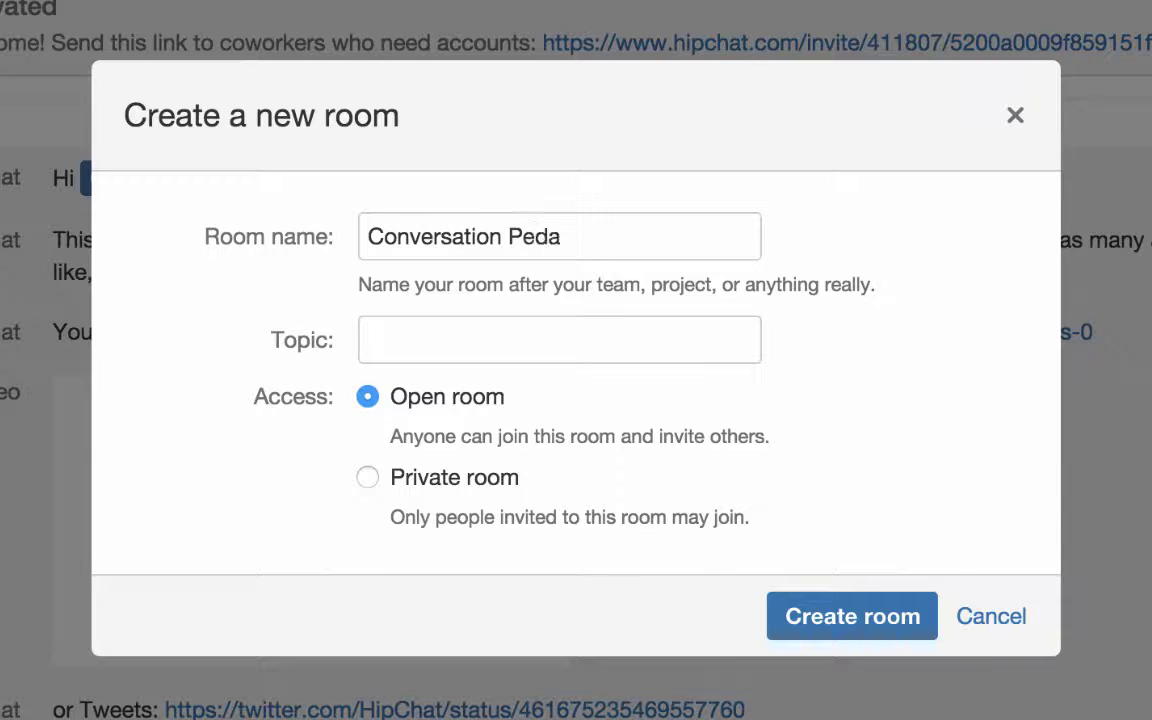
text(gogy)
click(444, 335)
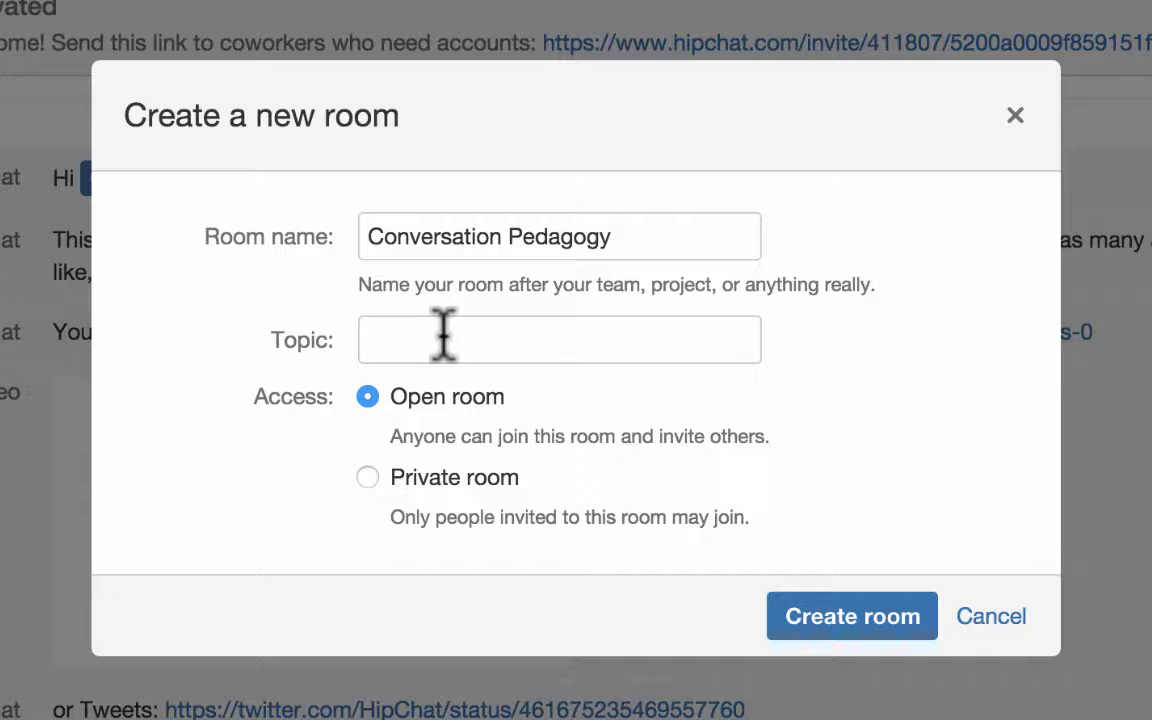
text(How conversatio)
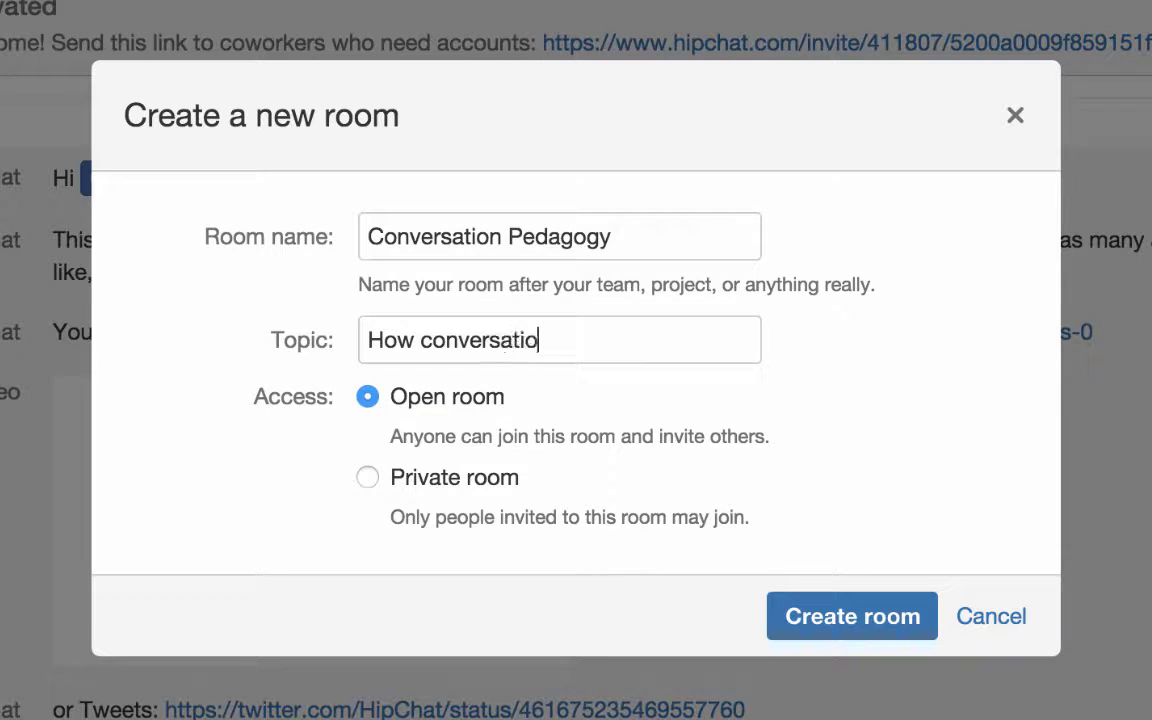
text(n can be used )
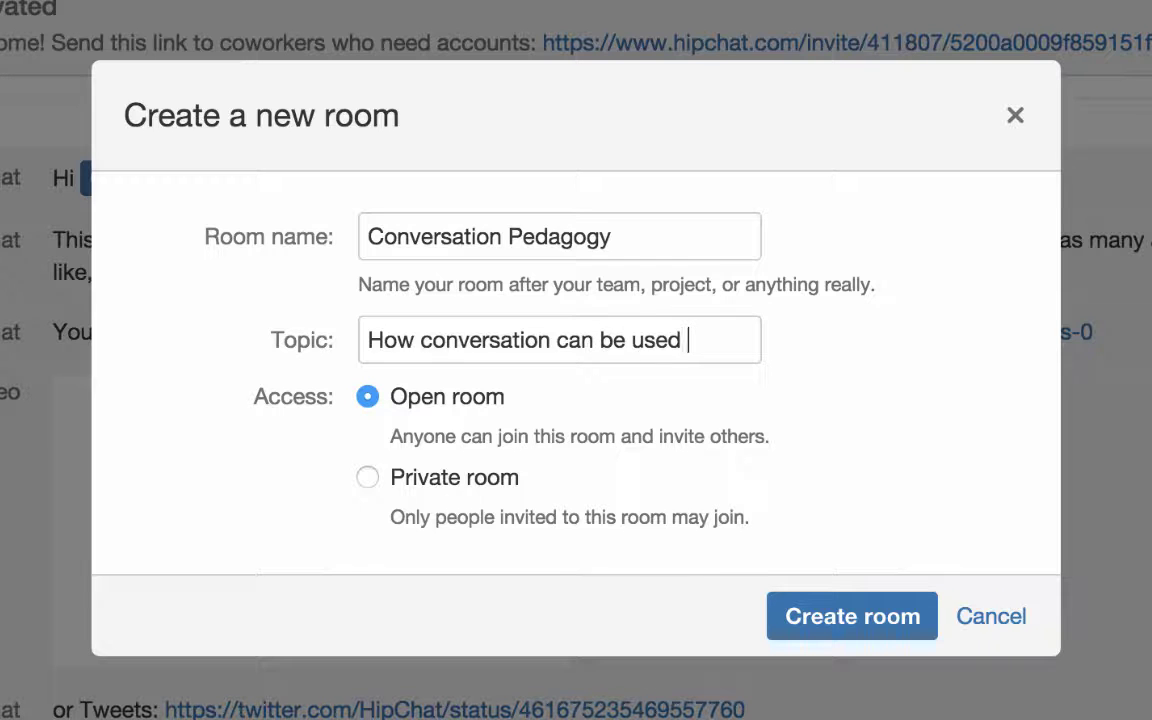
text(in teaching)
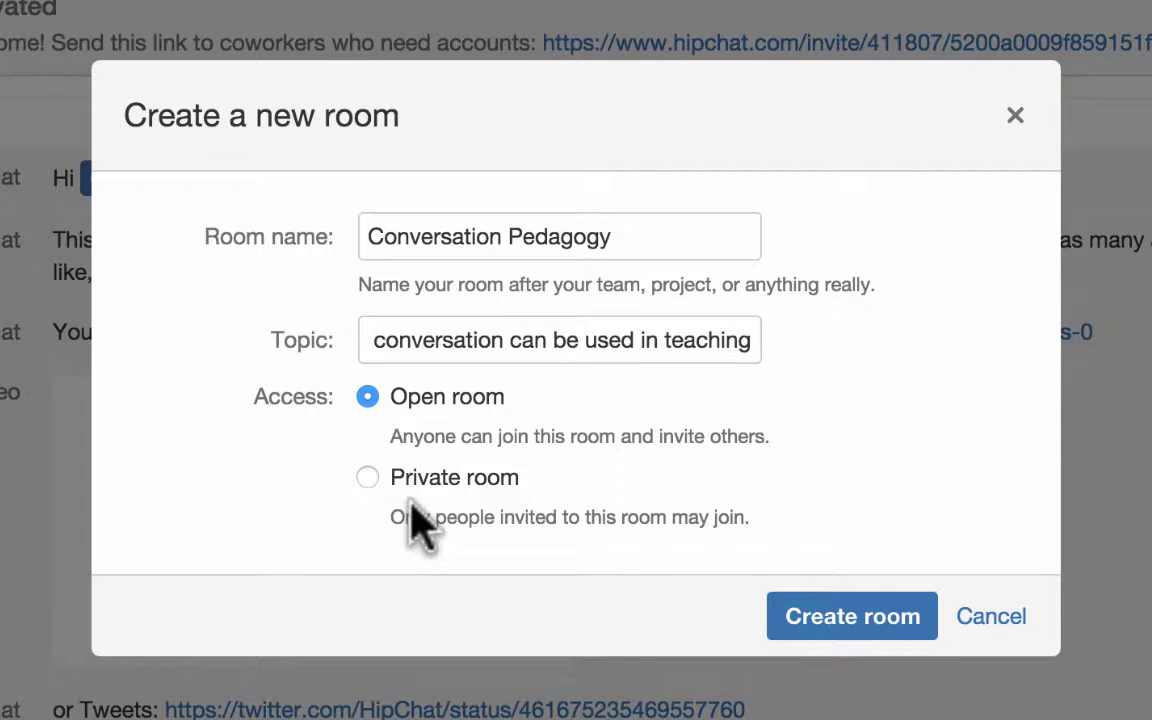
click(368, 478)
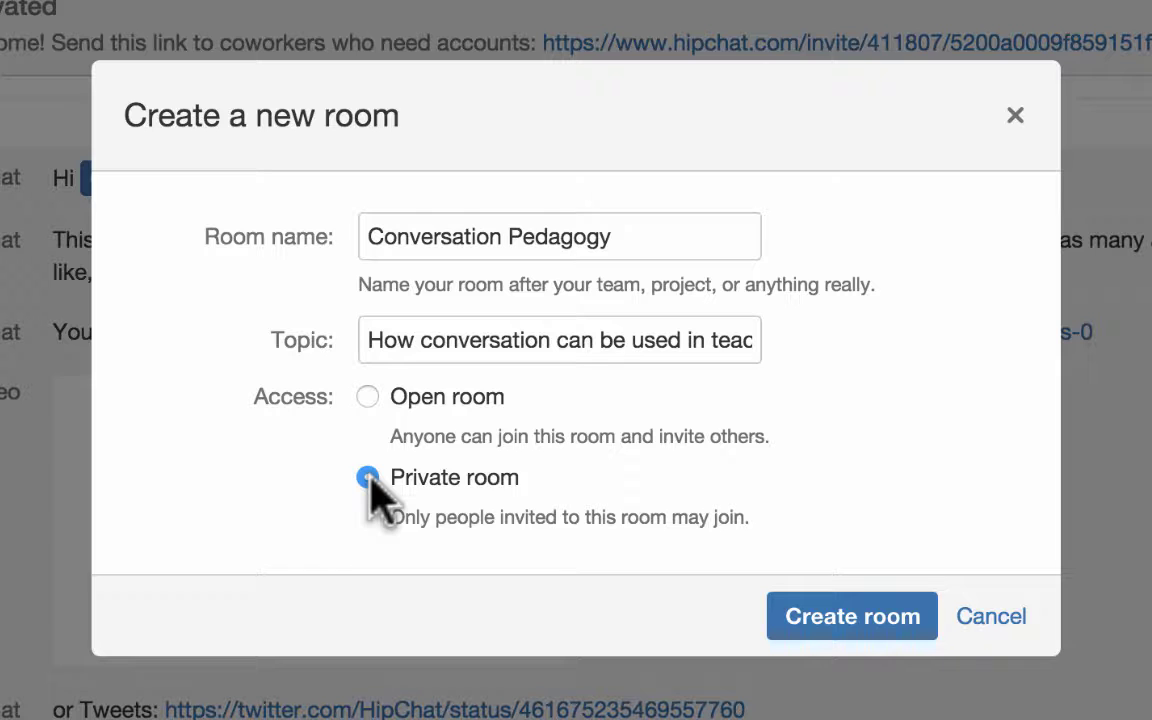
click(368, 397)
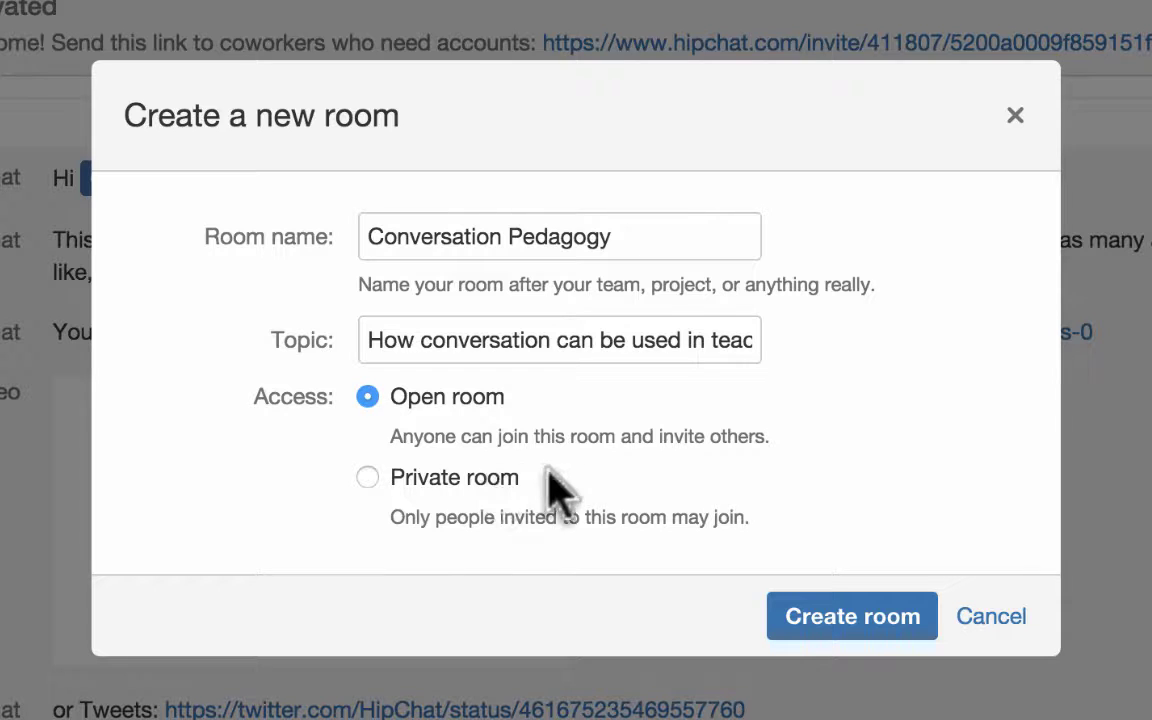
click(843, 615)
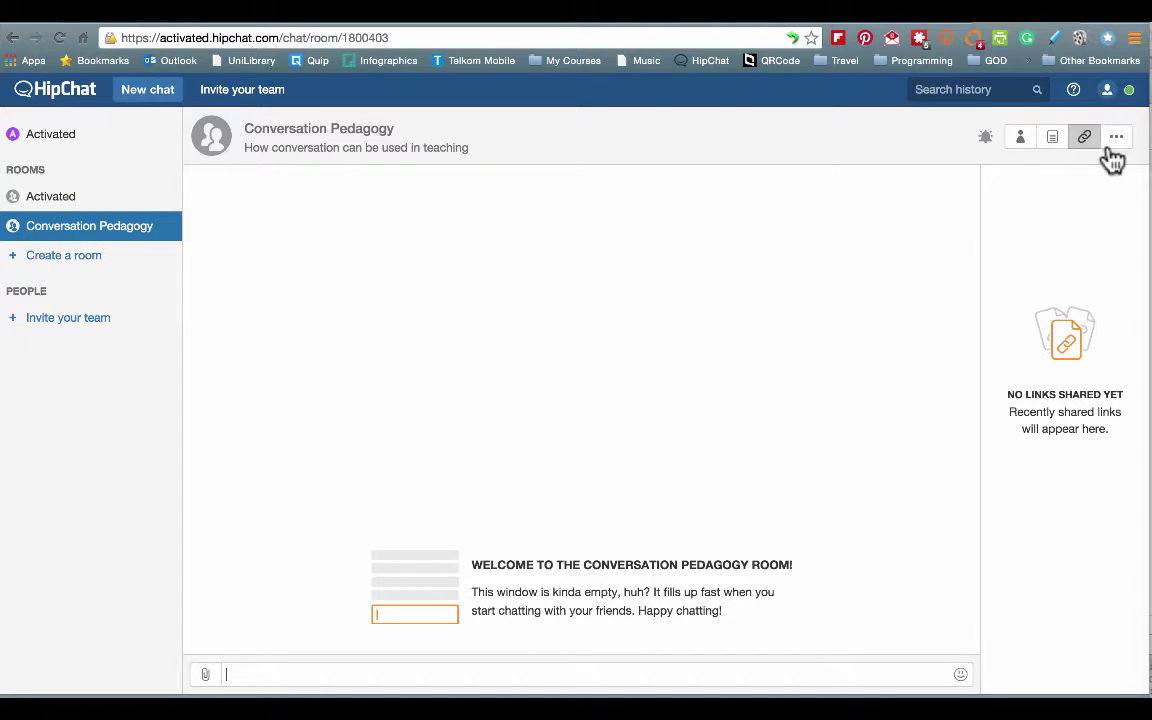
- Show the people in the Conversation Pedagogy room, inspect the form for inviting teammates, and close it without inviting anyone
click(1024, 140)
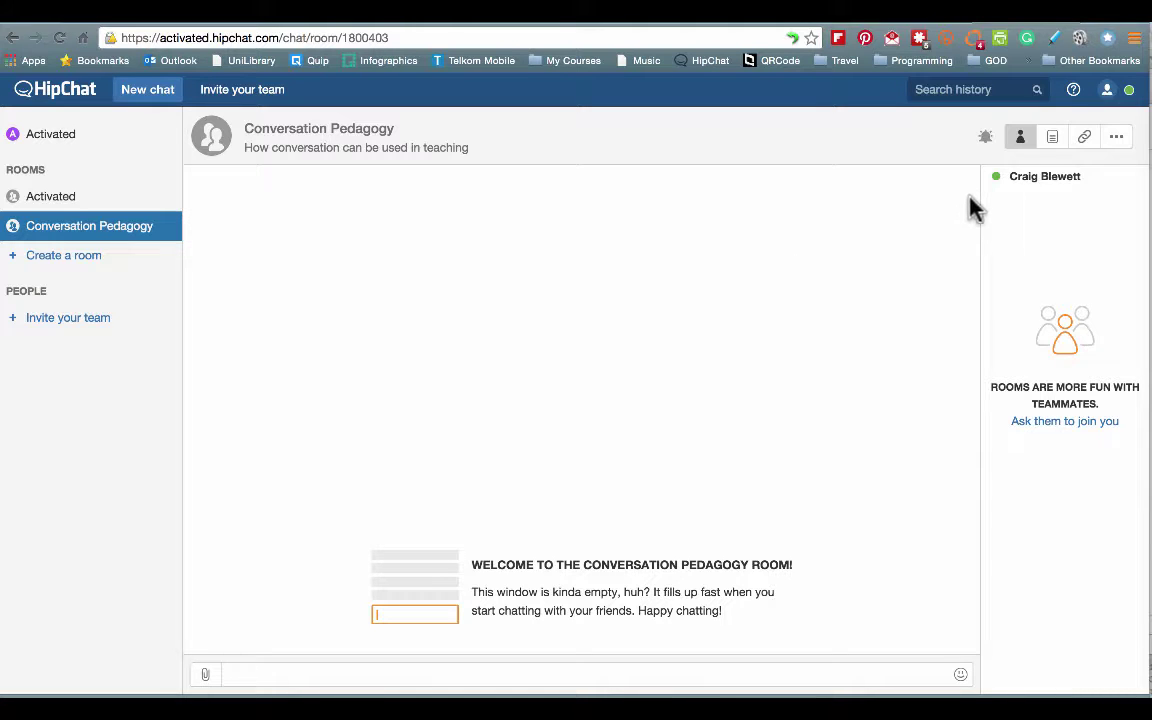
click(1053, 424)
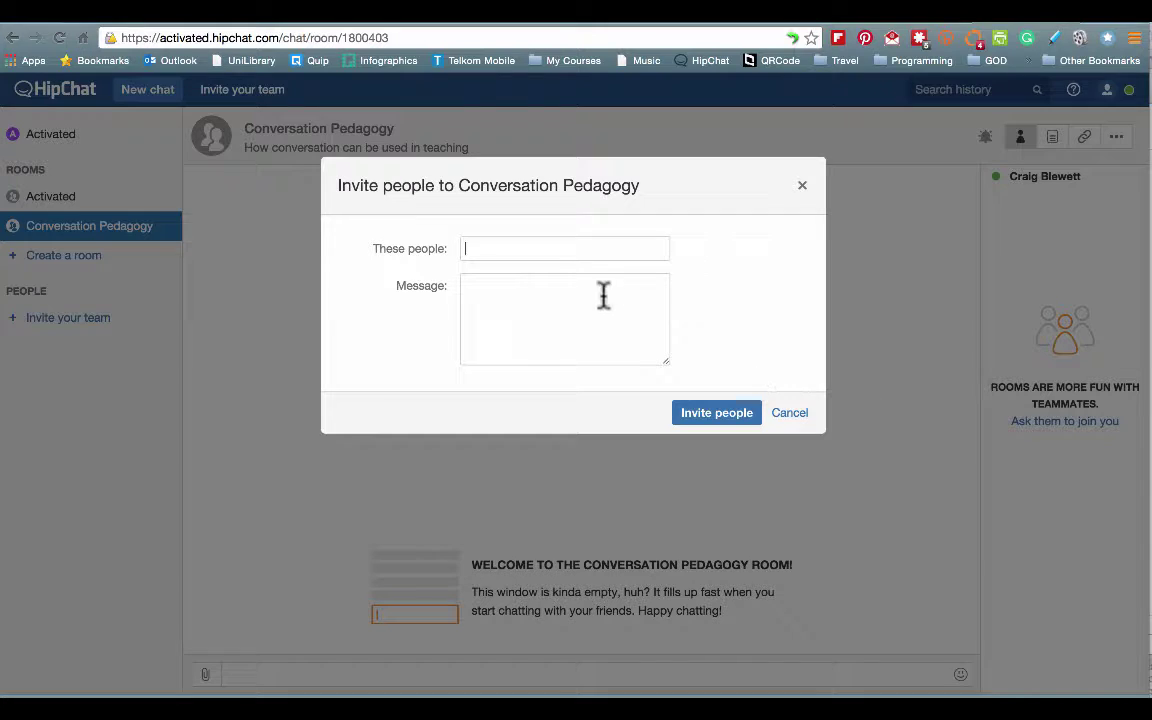
click(803, 190)
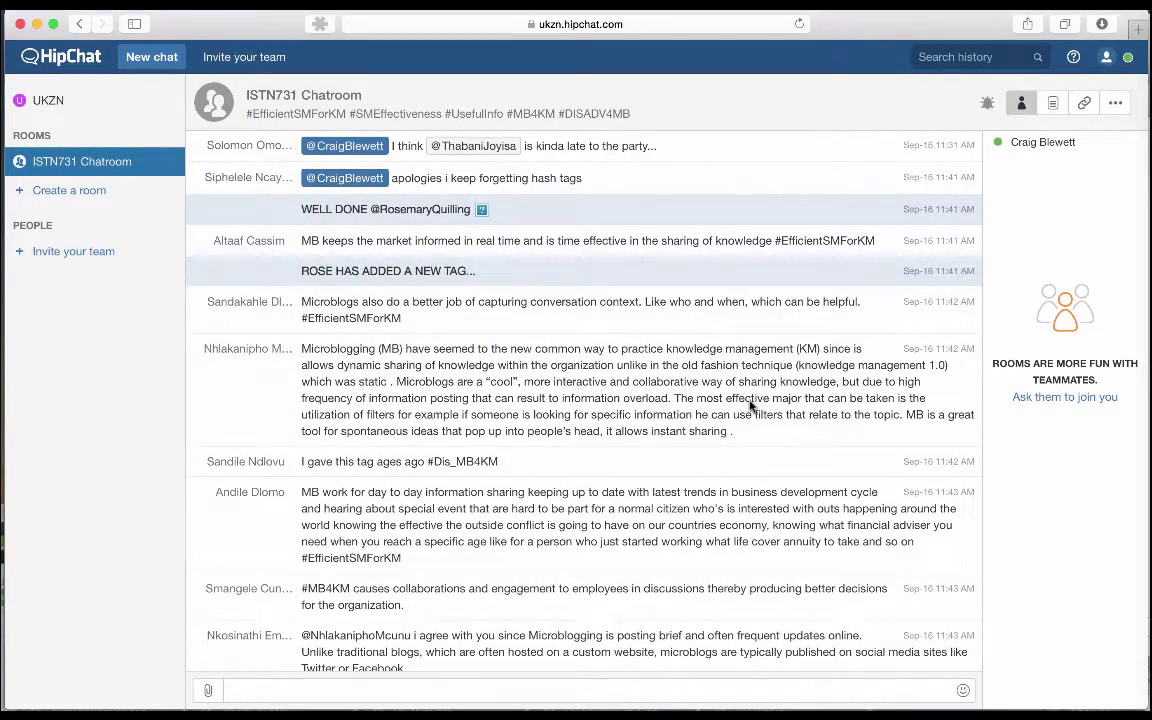
- Read through the ISTN731 Chatroom conversation in the UKZN team, examining the participants' messages and their use of hashtags and mentions
scroll(750, 405, down, 2)
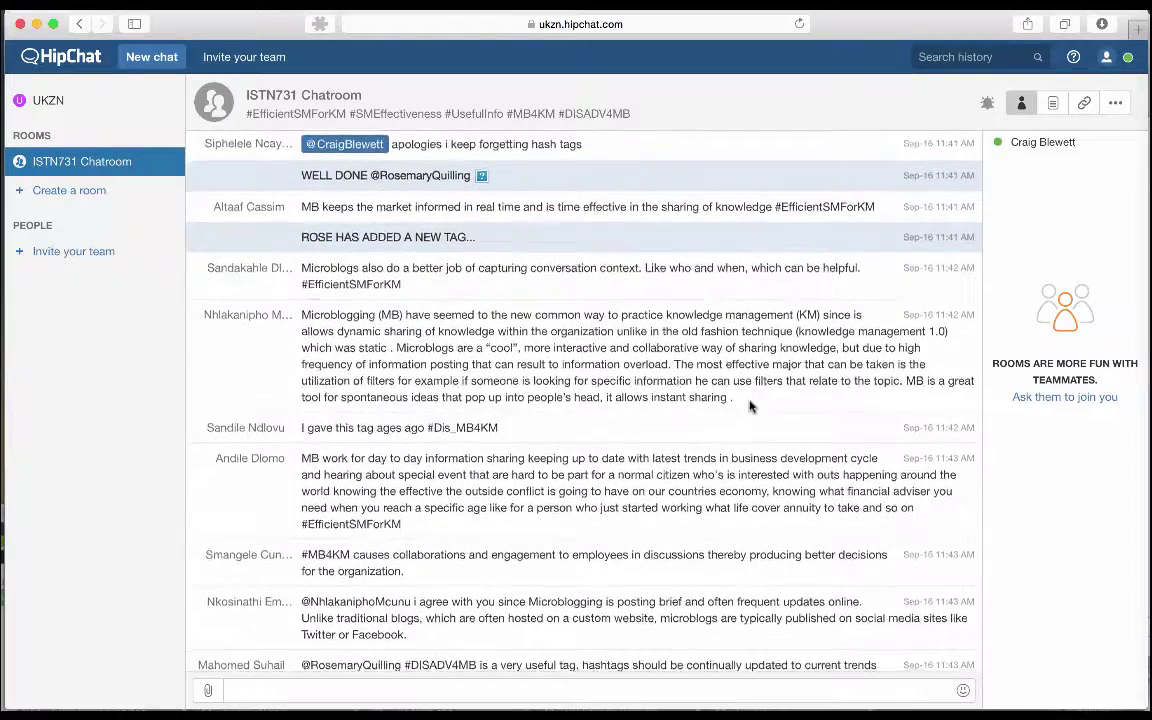
scroll(750, 405, down, 4)
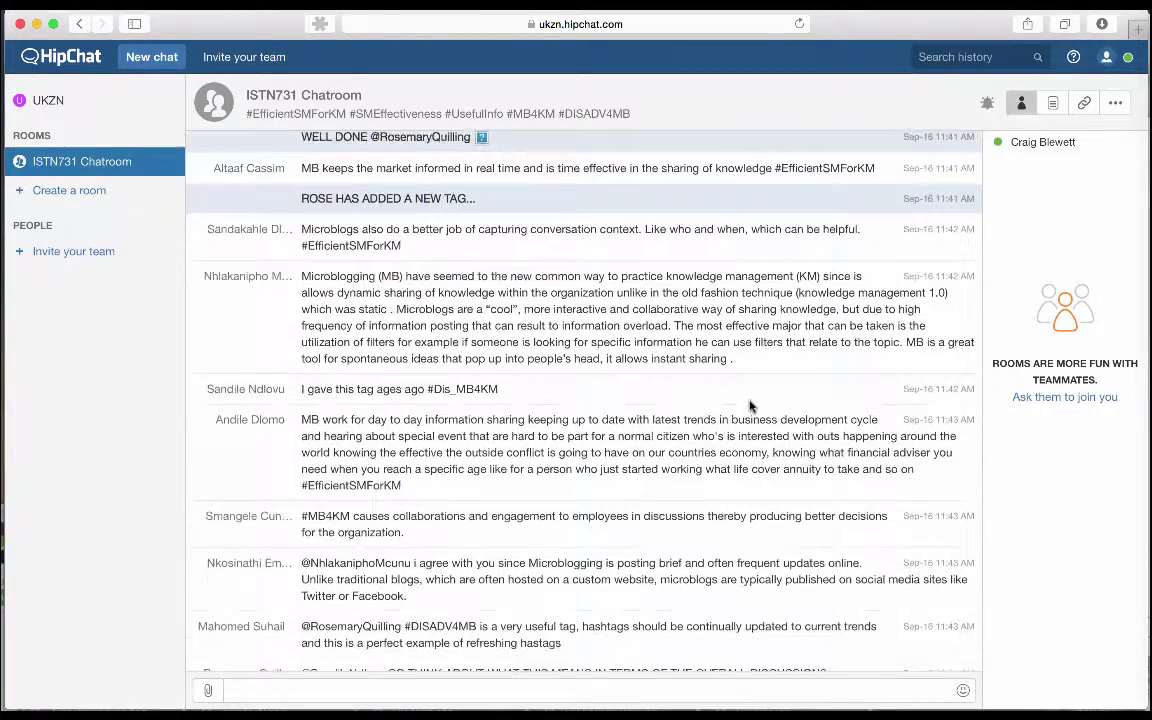
scroll(750, 405, down, 4)
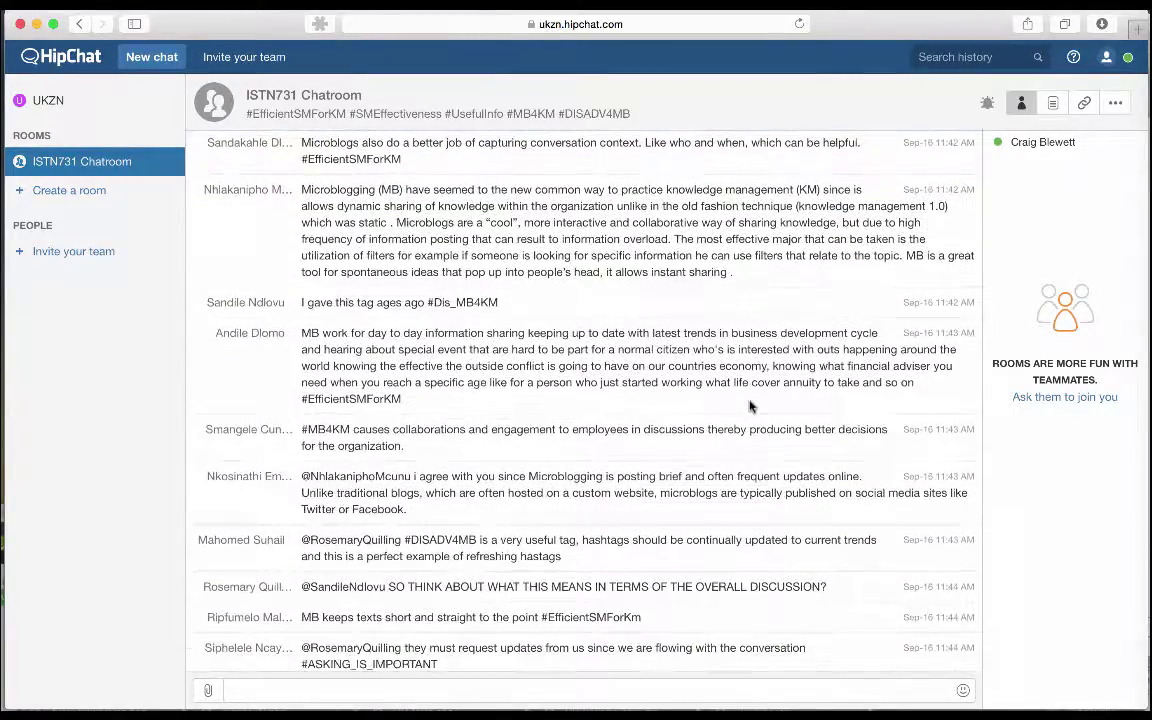
scroll(750, 405, down, 6)
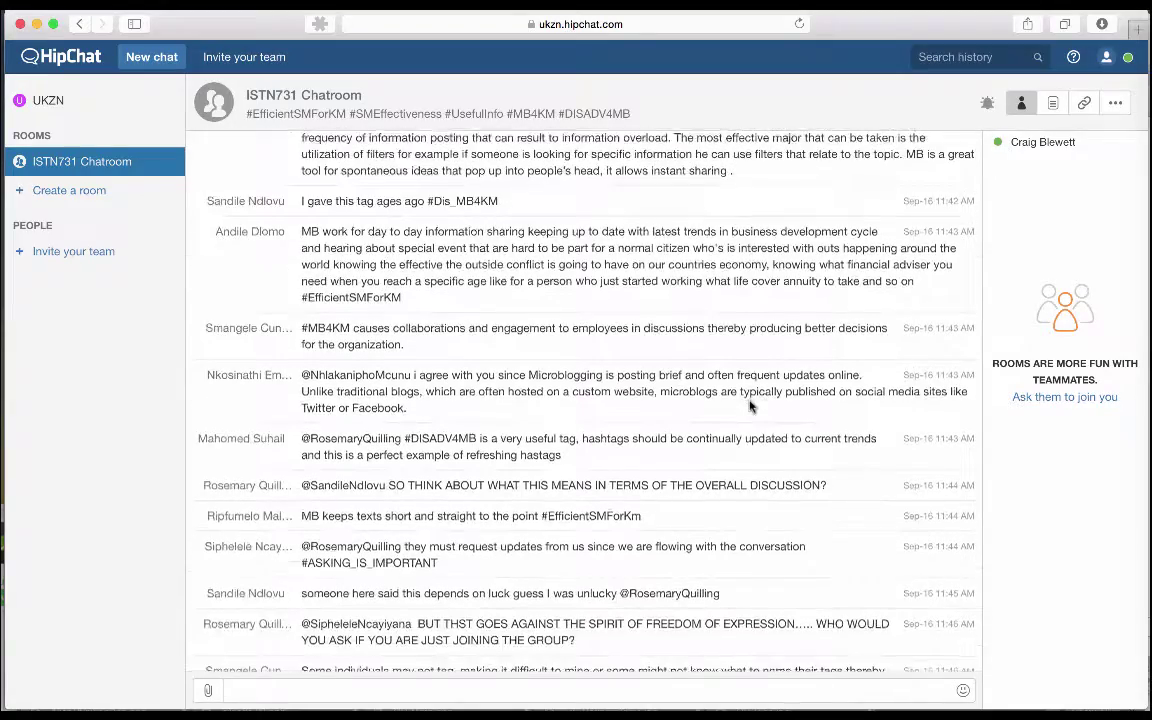
scroll(750, 405, down, 9)
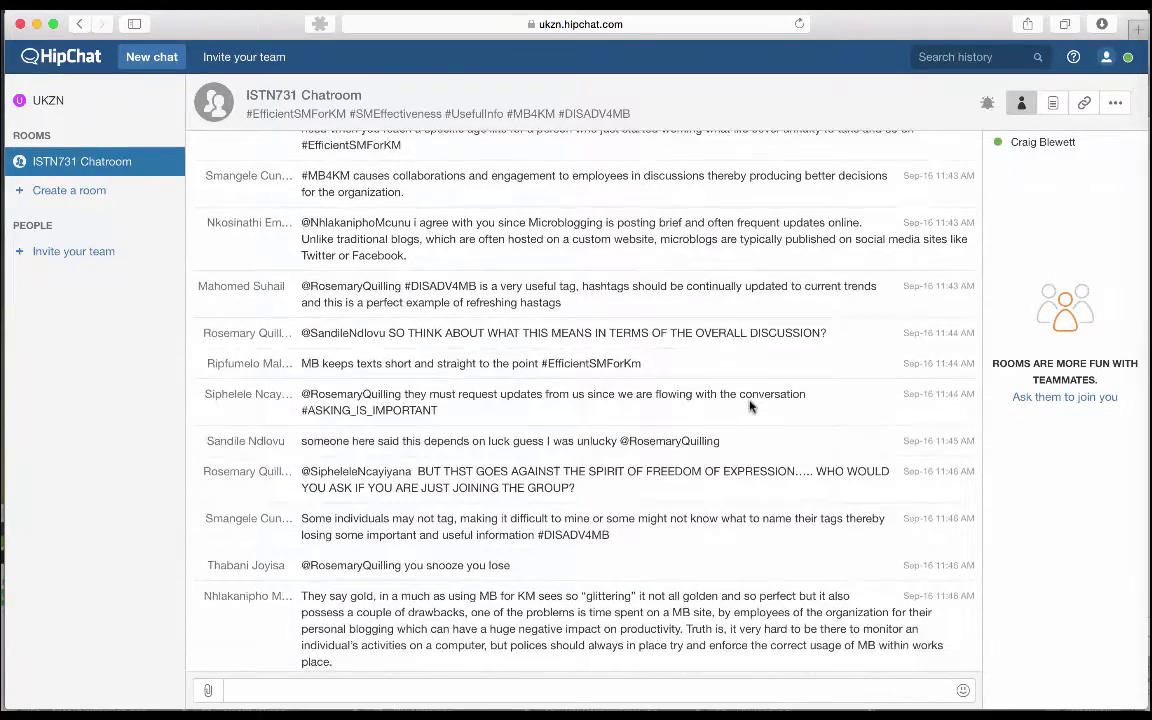
scroll(750, 405, down, 4)
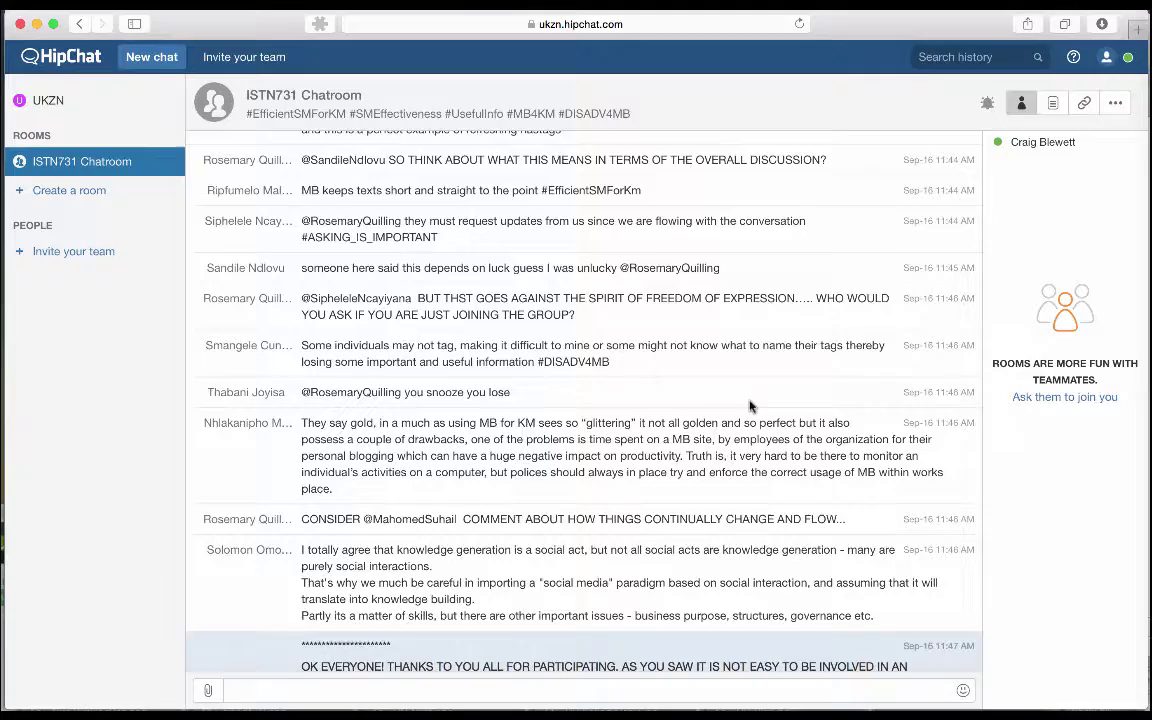
scroll(750, 405, down, 2)
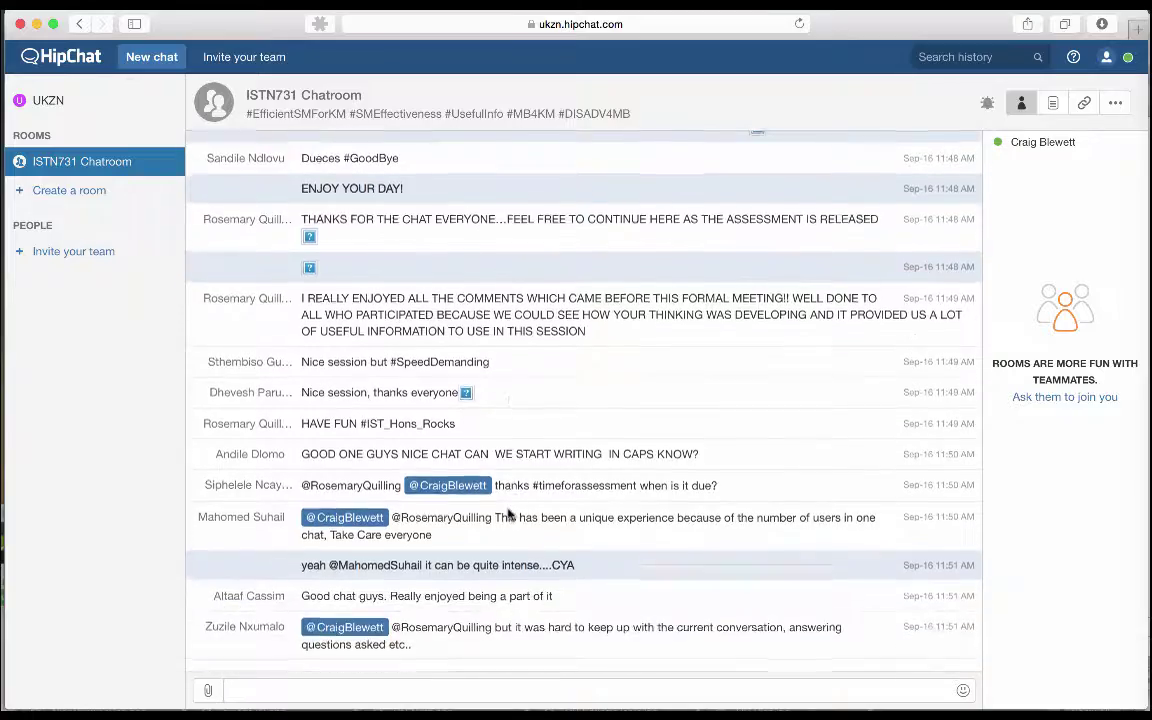
scroll(508, 514, up, 5)
scroll(508, 514, up, 12)
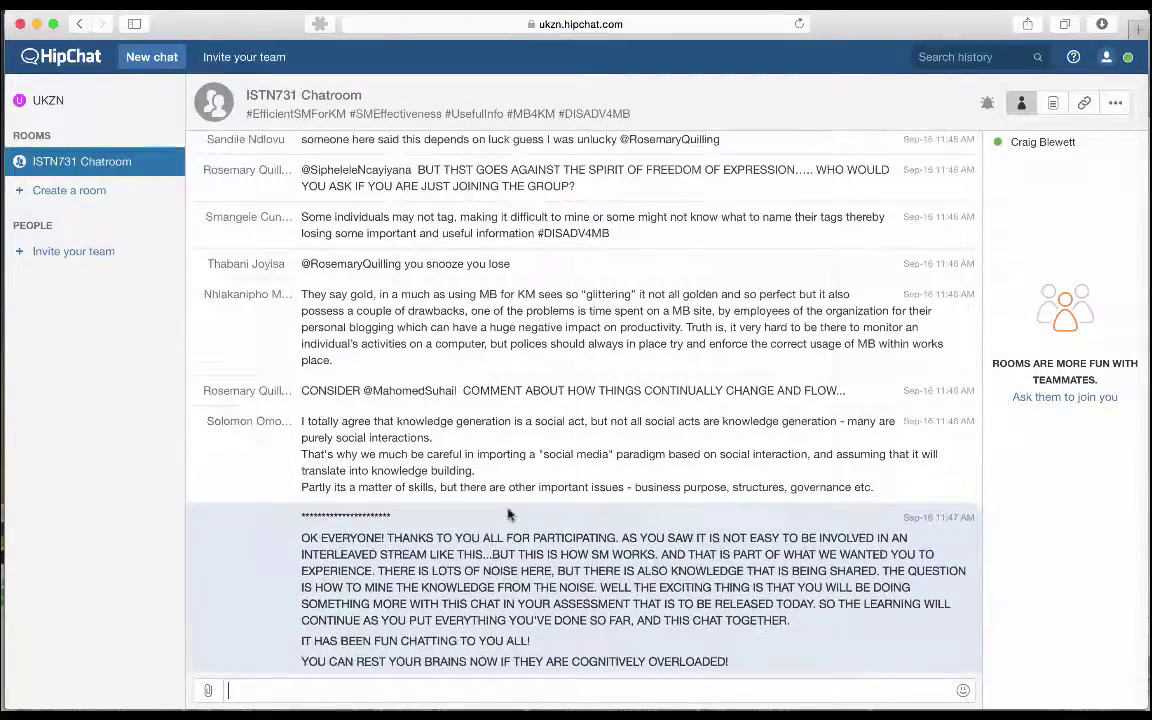
scroll(508, 514, up, 3)
scroll(509, 512, up, 2)
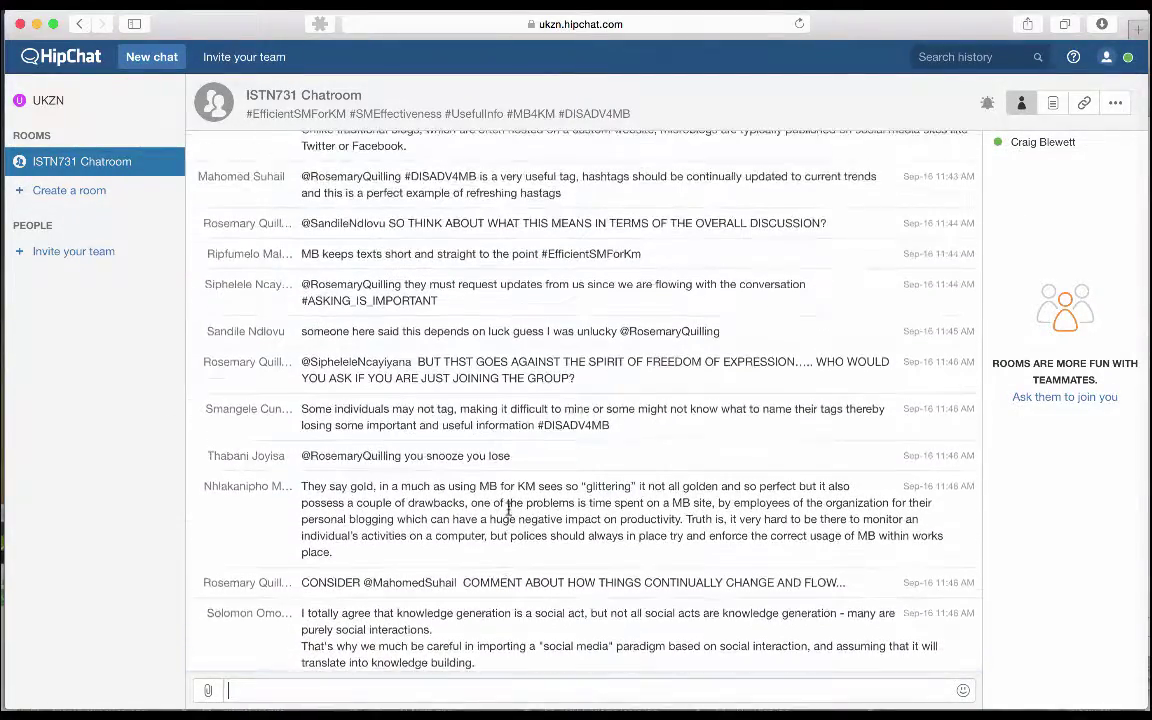
scroll(509, 511, up, 5)
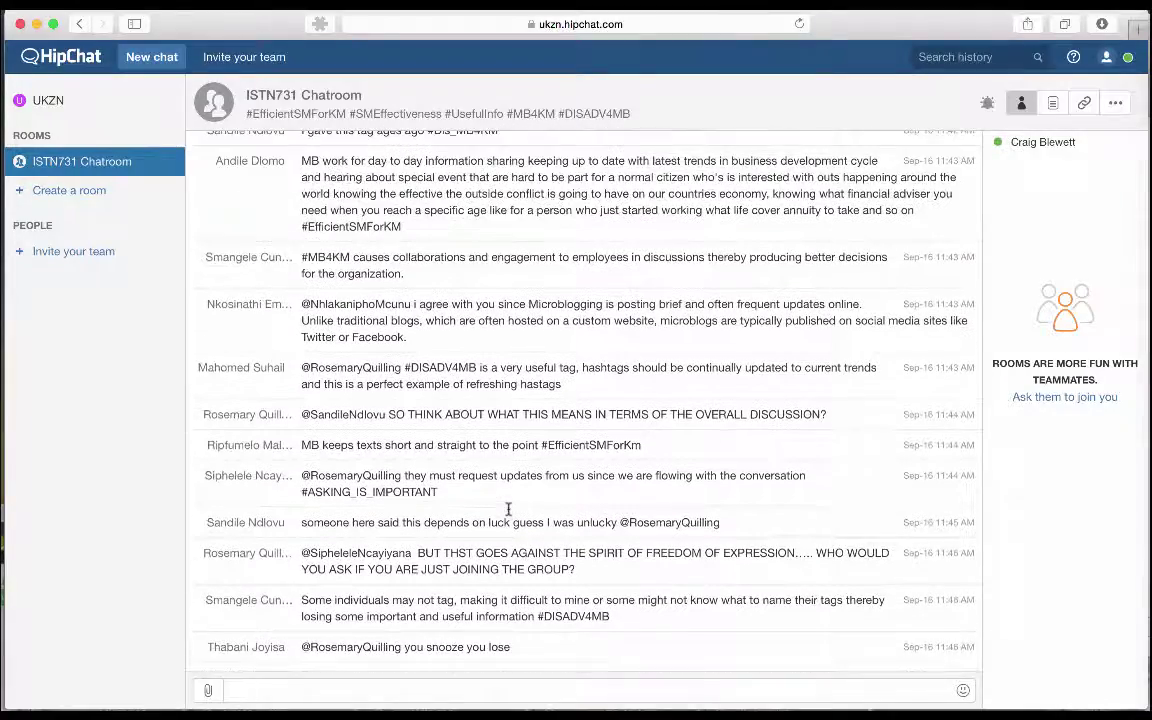
scroll(508, 510, up, 3)
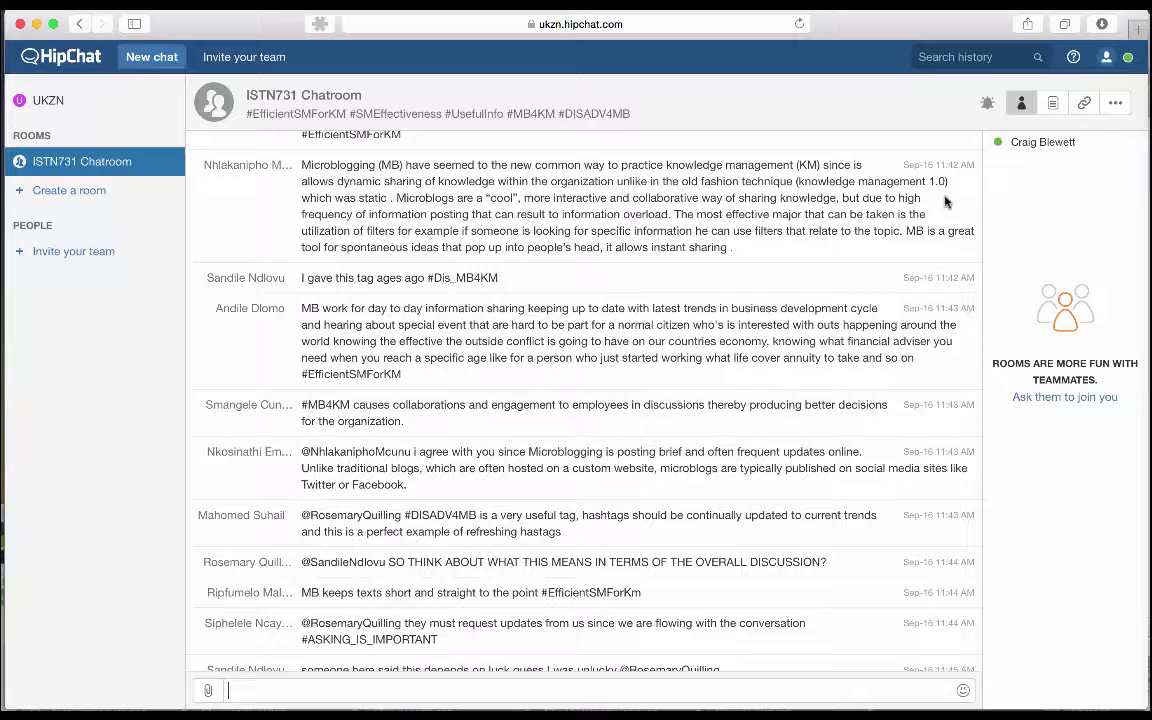
- Review the files shared in the ISTN731 Chatroom, previewing the image 20140910_211042.jpg, and display the room's shared links
click(1052, 103)
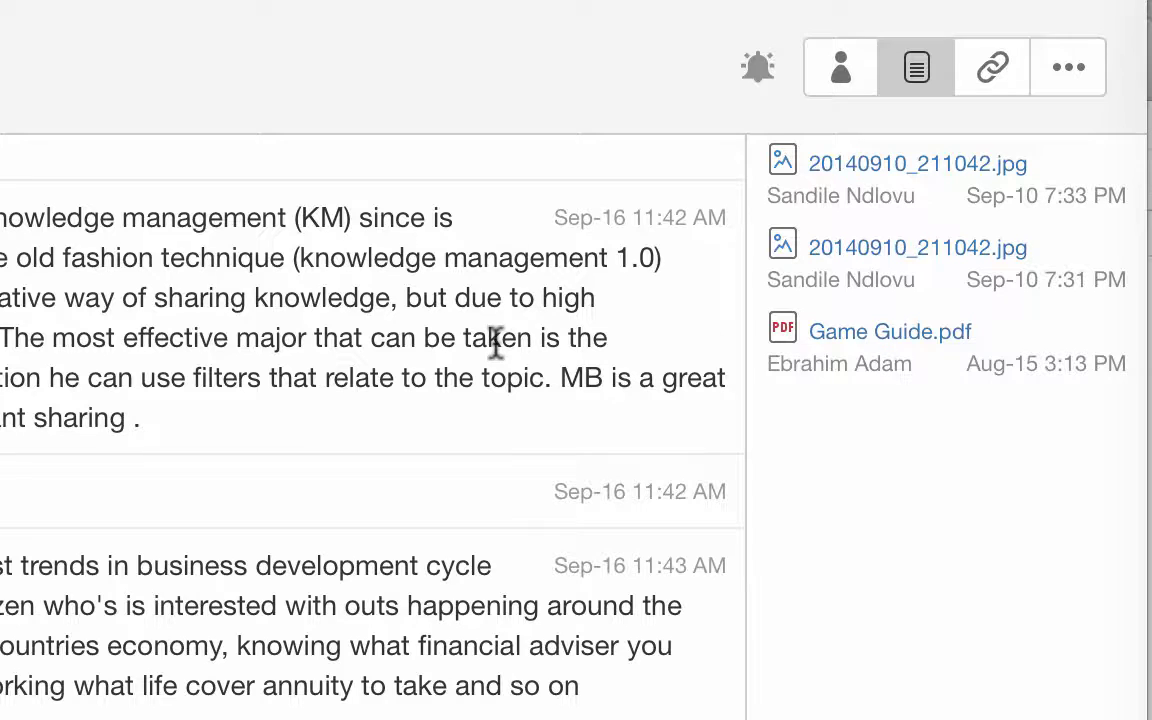
click(916, 175)
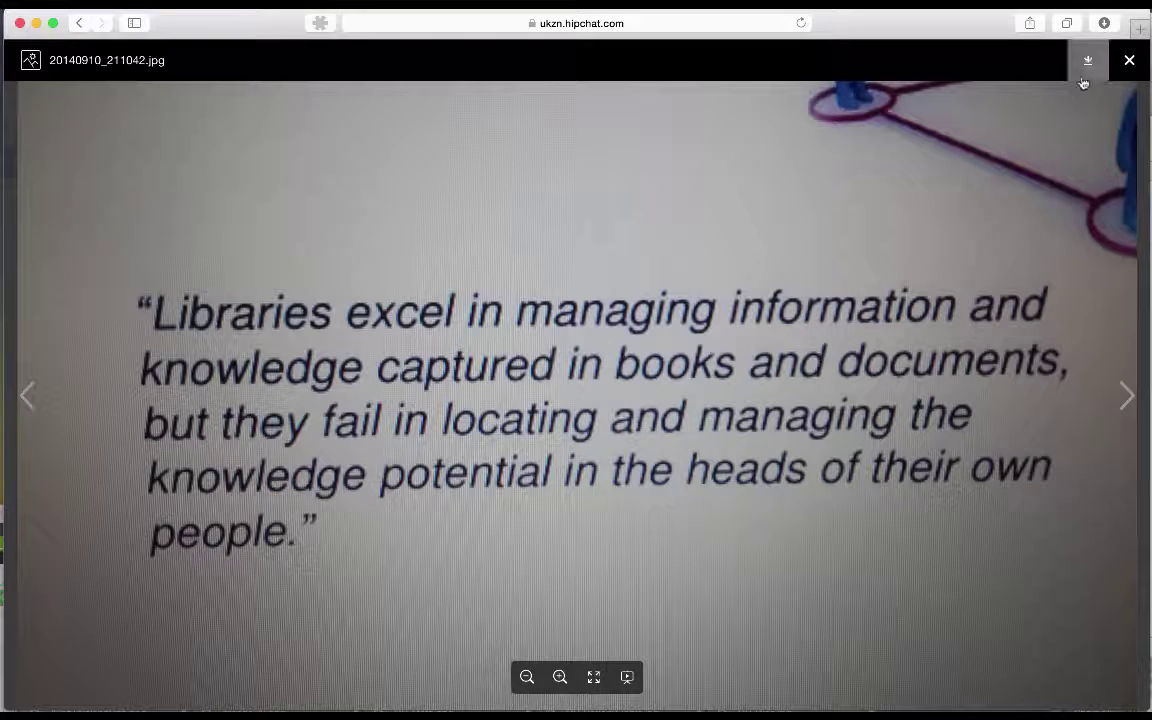
key(Escape)
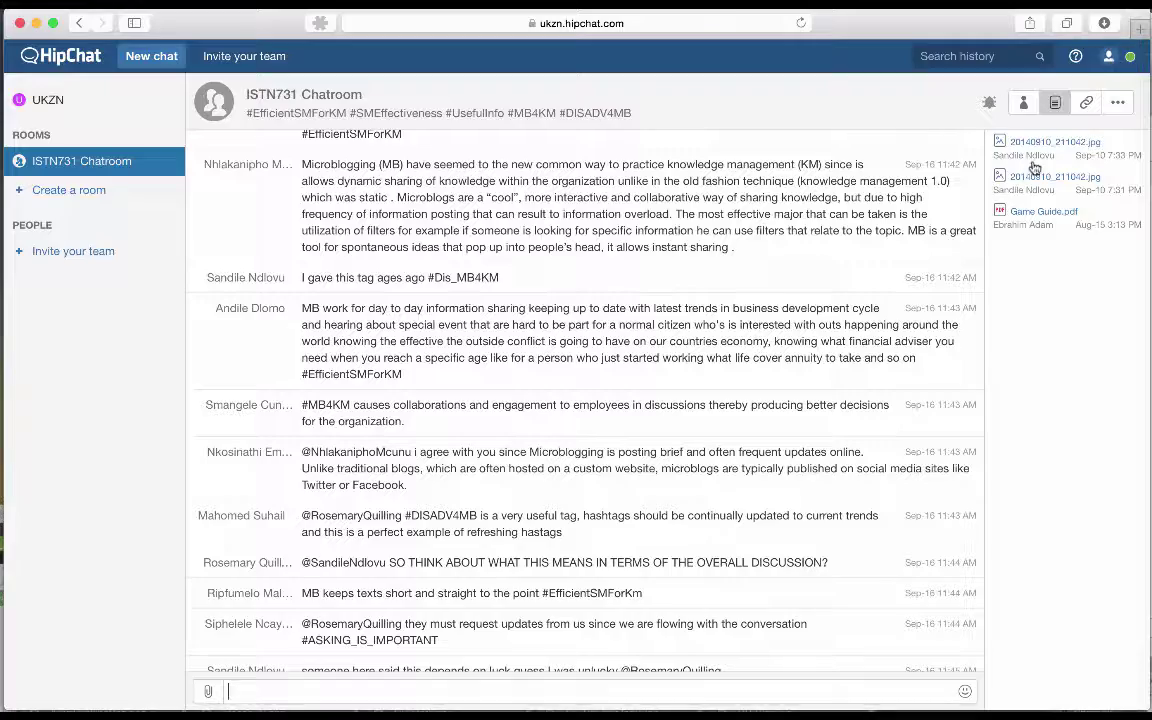
click(1087, 102)
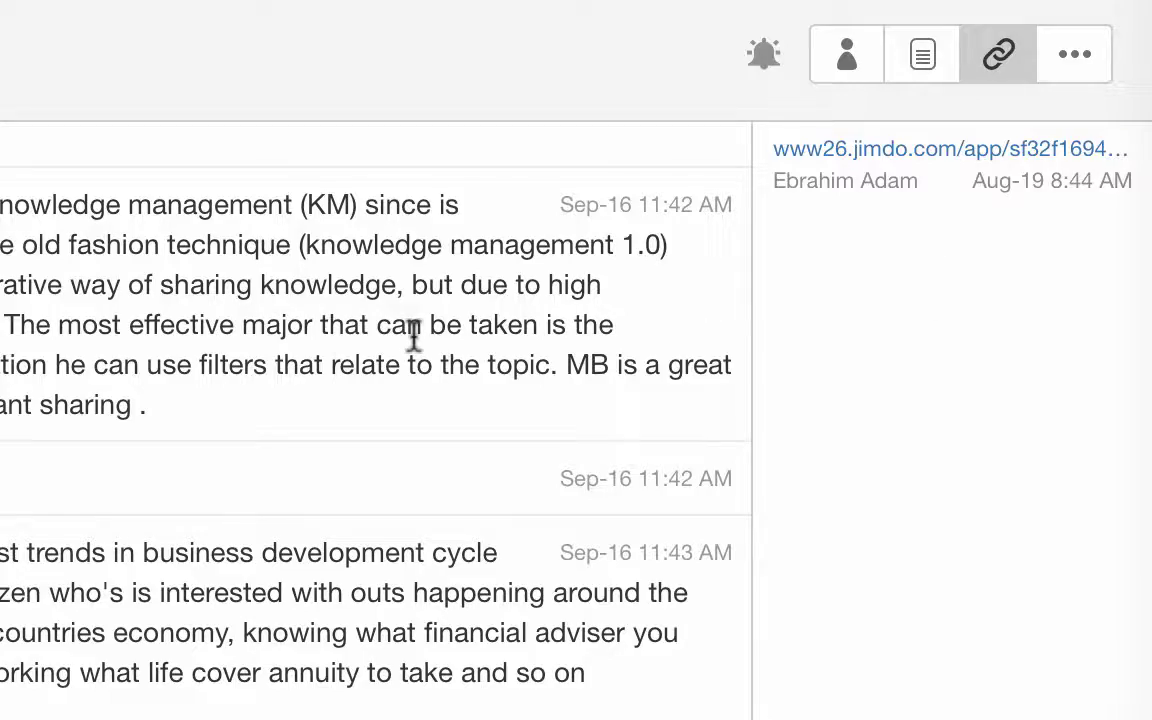
- Look over the ISTN731 Chatroom messages again and open the UKZN team's overview of people and rooms
scroll(340, 420, down, 5)
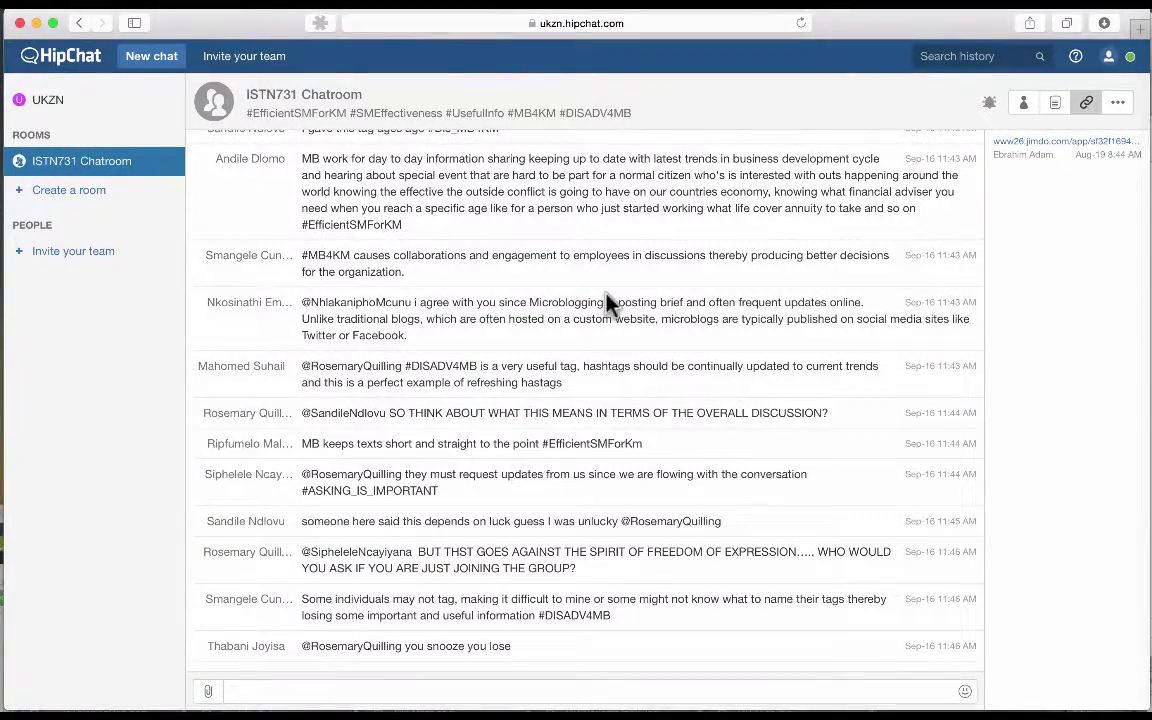
scroll(610, 303, up, 10)
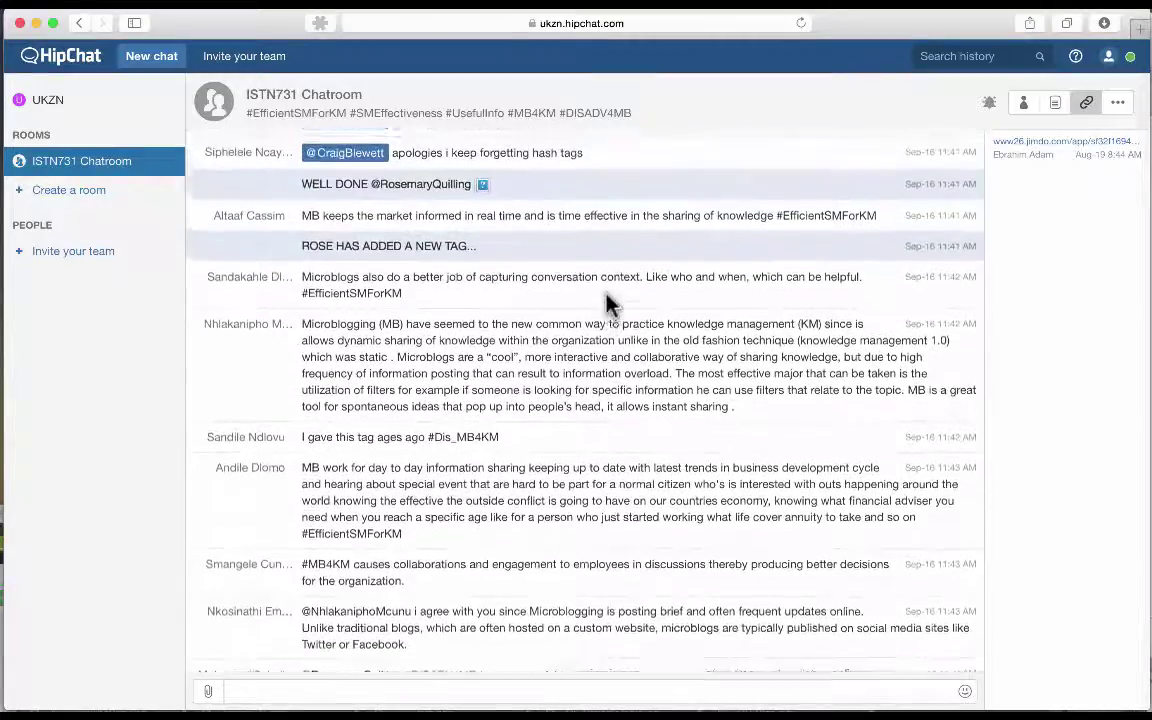
scroll(610, 303, down, 3)
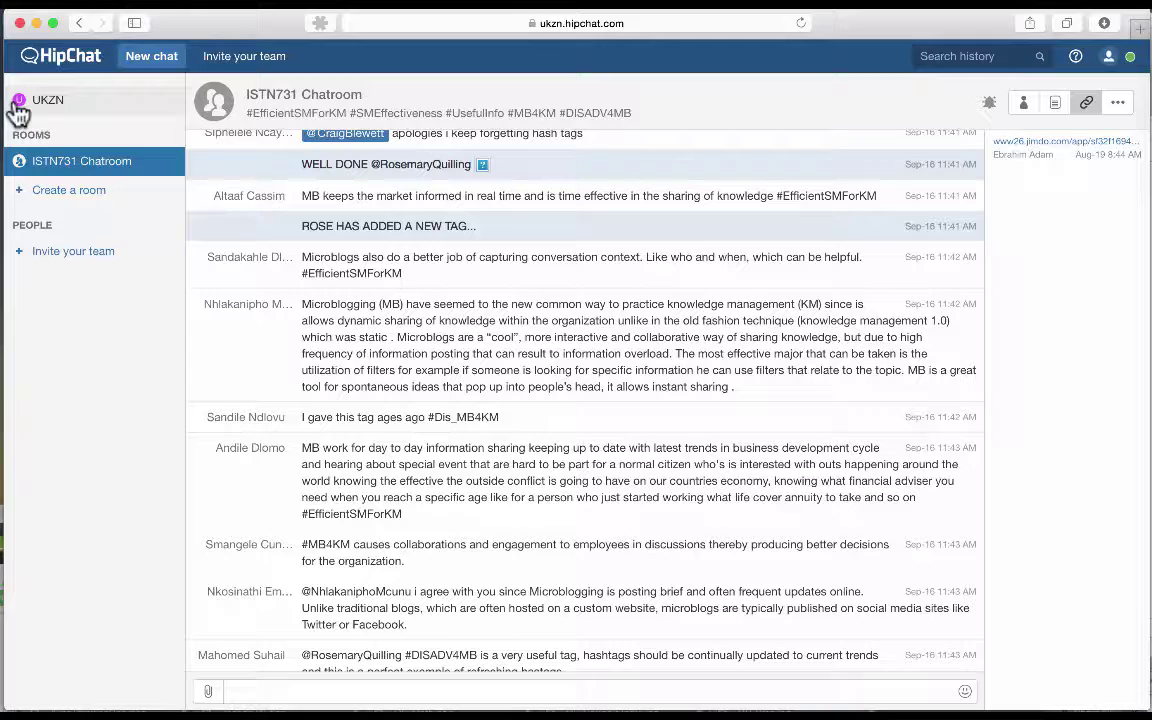
click(42, 100)
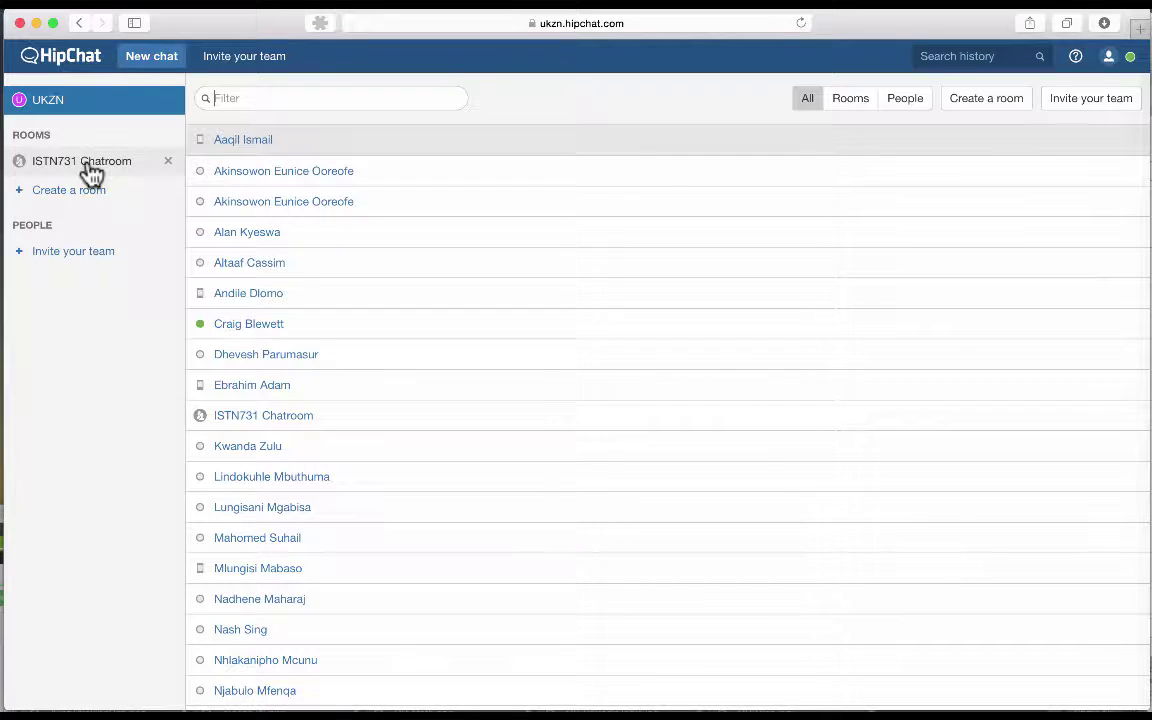
- Look through the UKZN team's list of people and rooms, and display the people in the ISTN731 Chatroom
scroll(375, 333, down, 5)
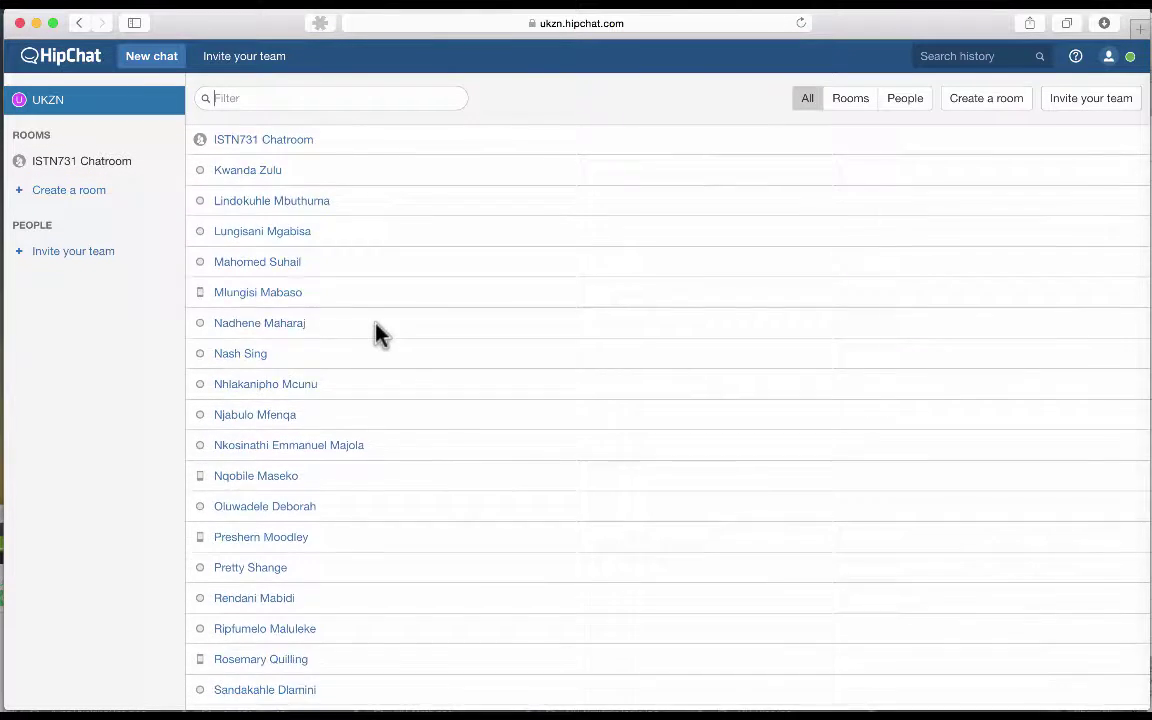
scroll(375, 333, up, 5)
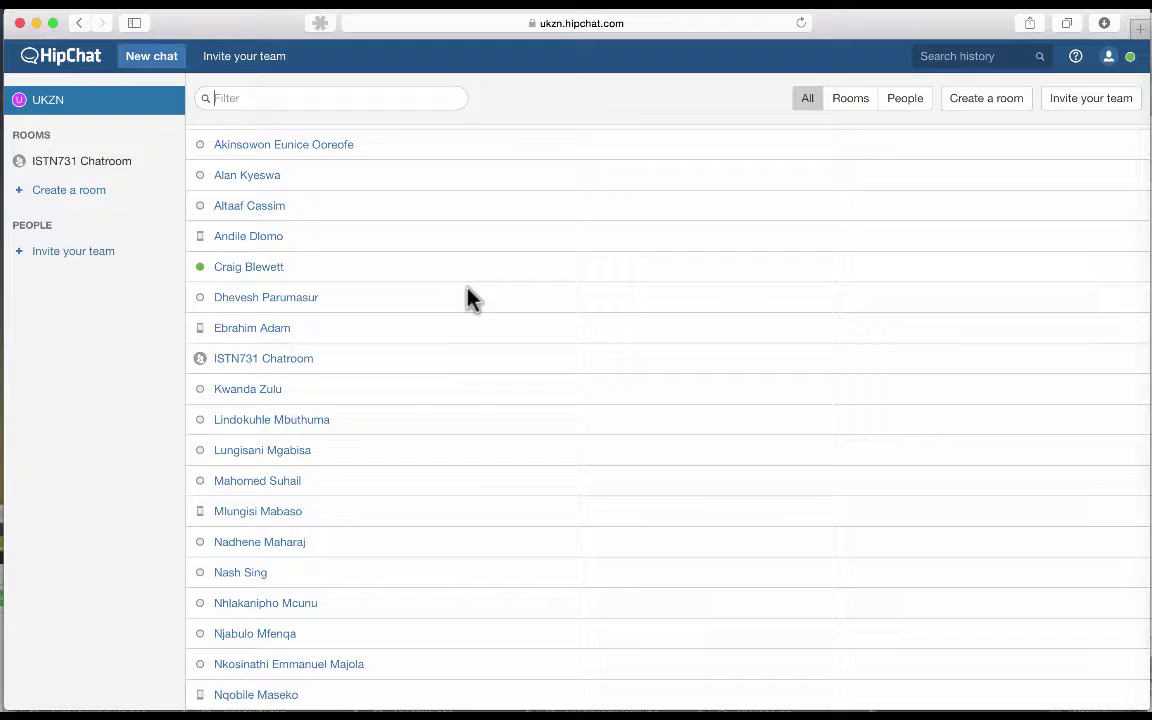
scroll(473, 298, down, 5)
scroll(473, 298, up, 4)
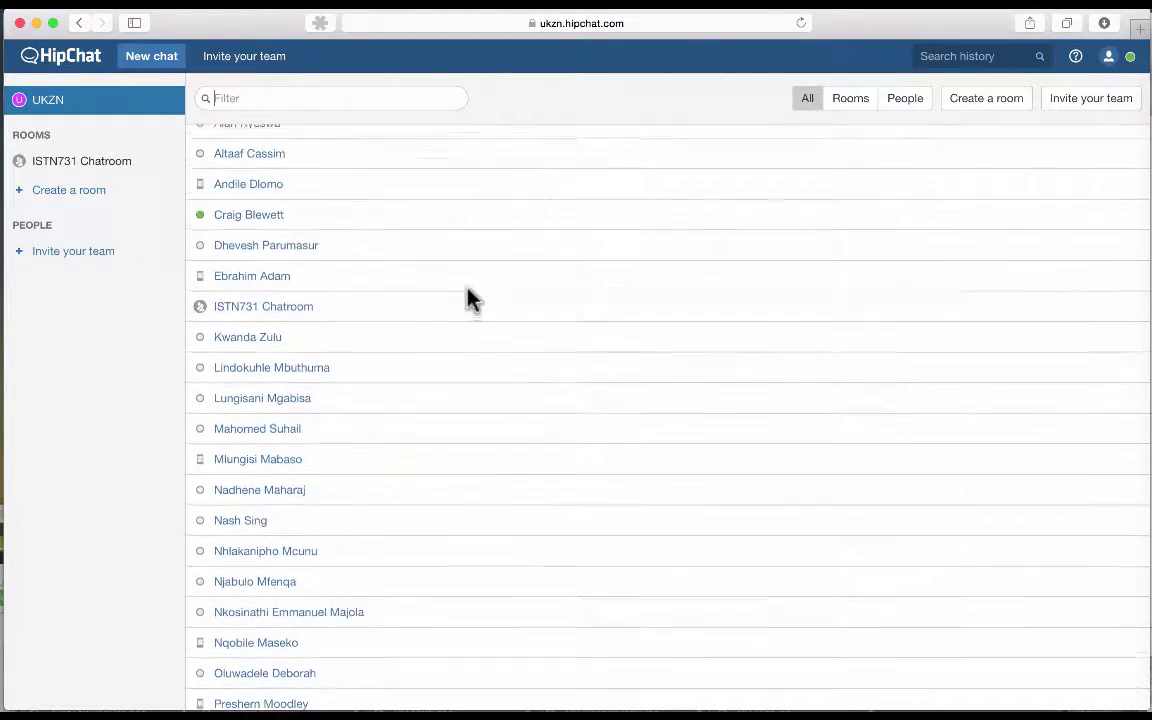
scroll(470, 298, down, 5)
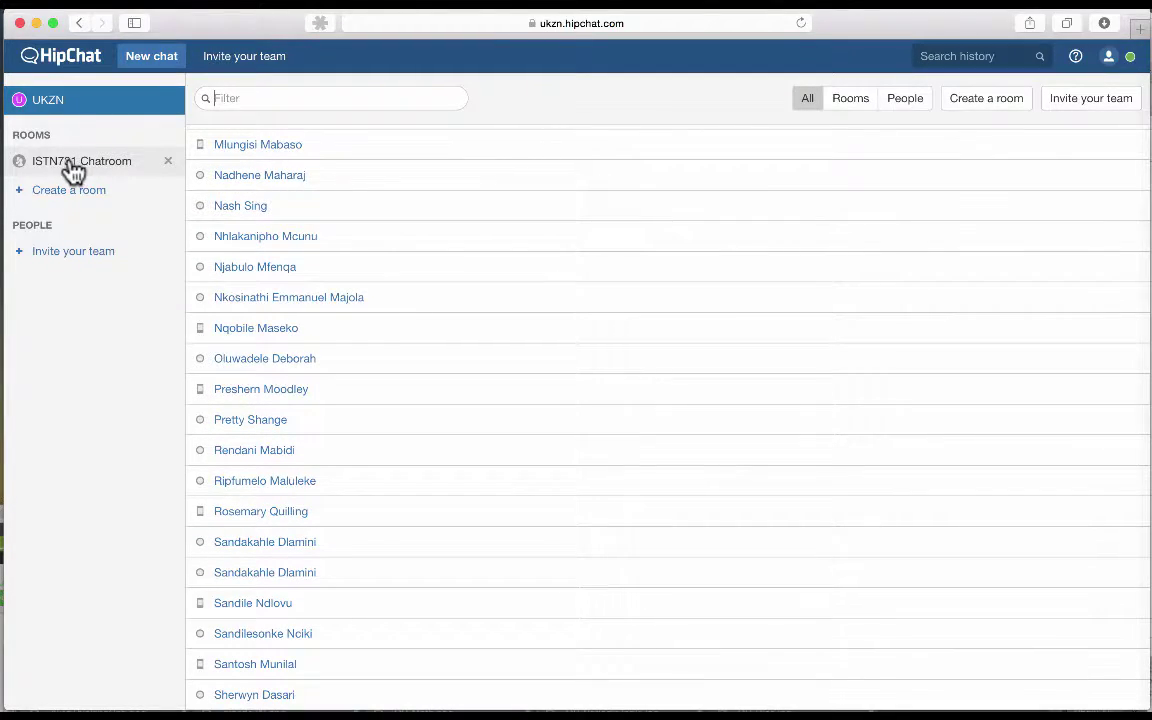
click(74, 168)
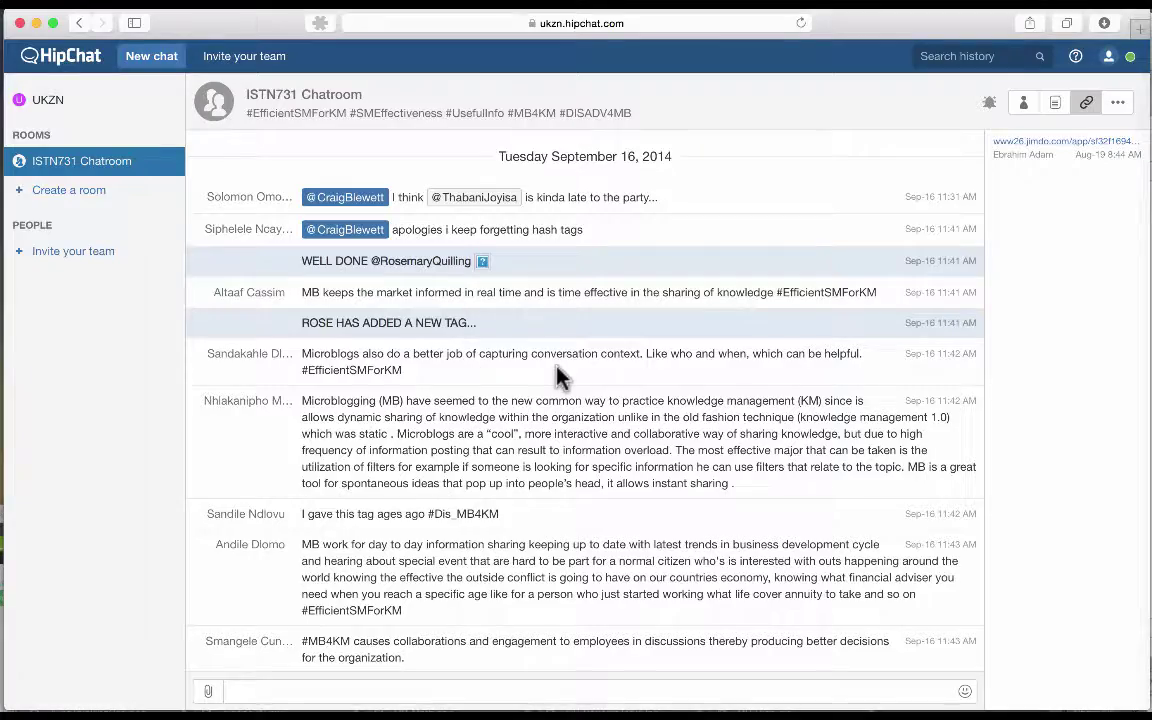
click(1023, 103)
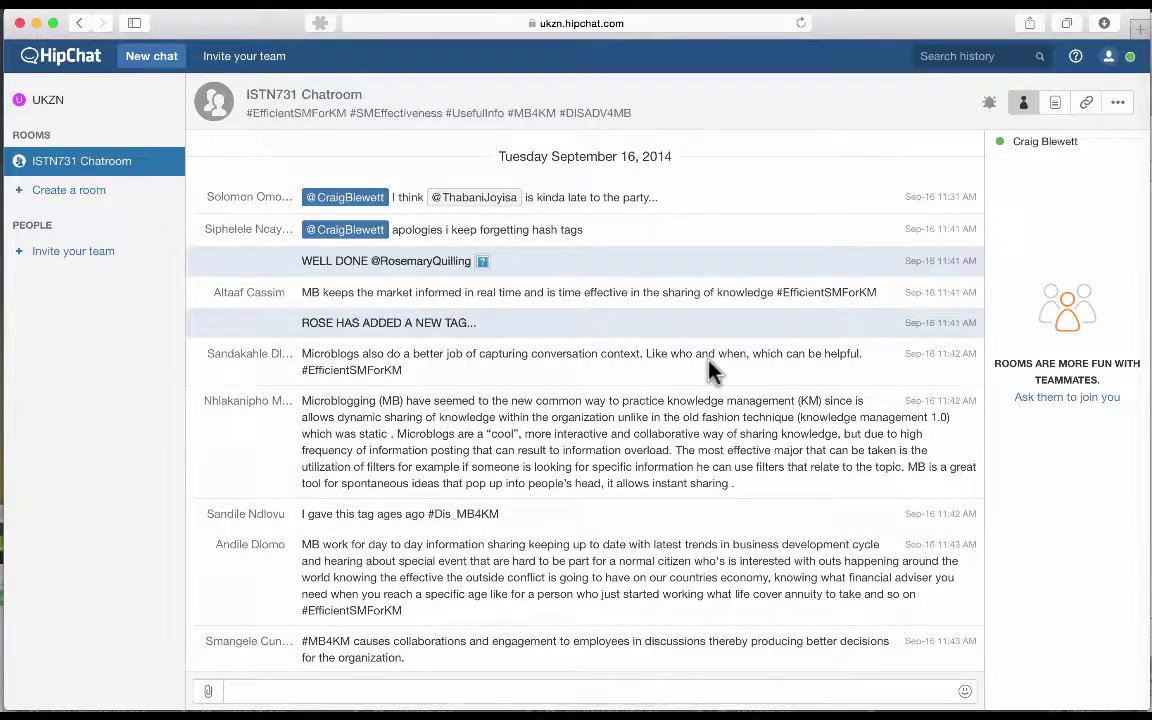